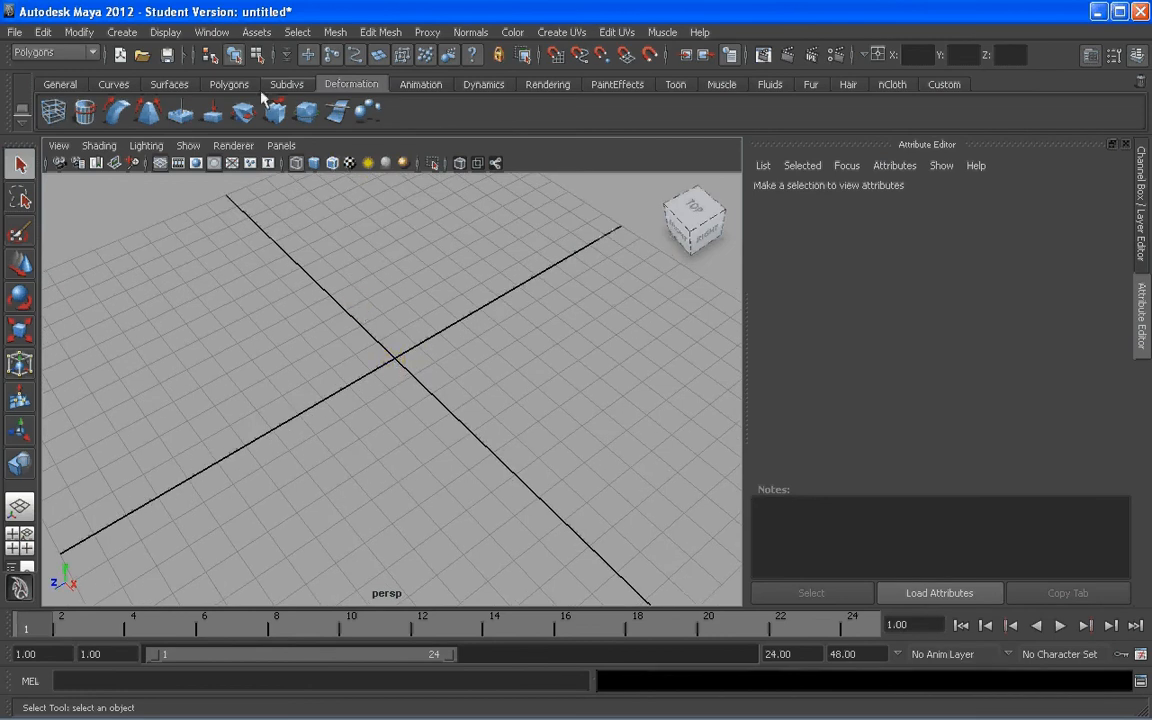
- Create a polygon sphere at the center of the grid
left_click(230, 88)
mouse_move(340, 285)
left_mouse_down("alt")
mouse_move(319, 275)
mouse_move(333, 290)
left_mouse_up("alt")
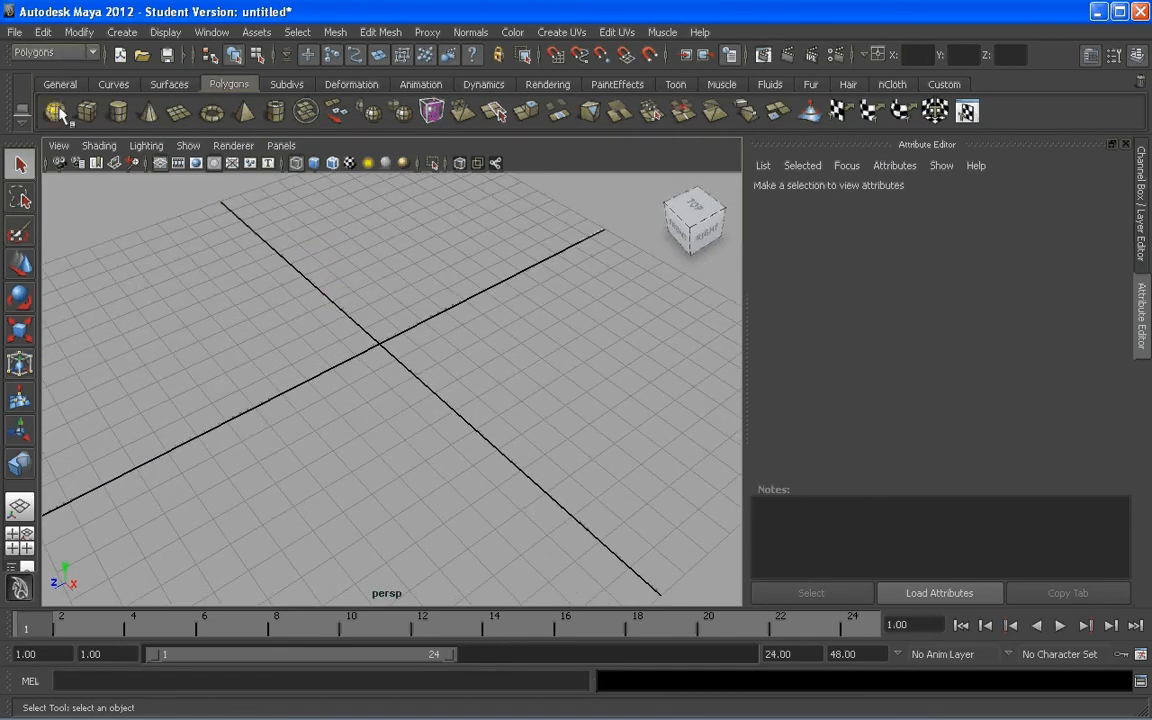
left_click_drag(437, 408, 380, 334, "alt")
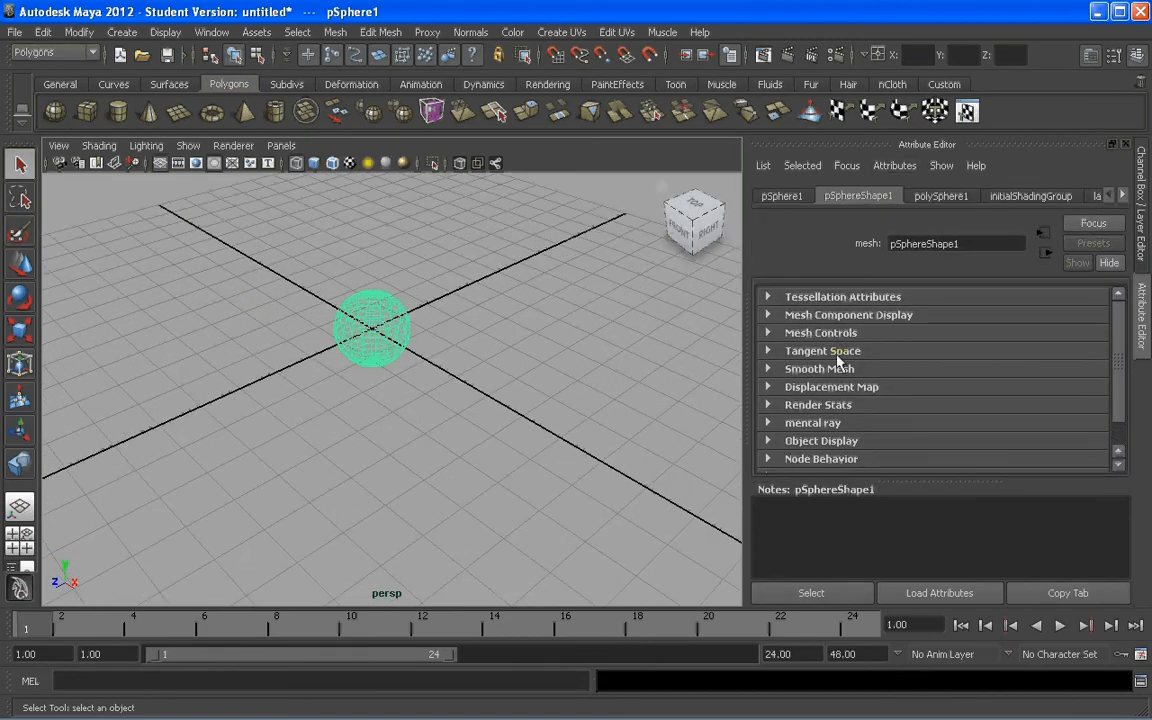
- Set the sphere's axis subdivisions and height subdivisions both to 10
left_click_drag(1119, 352, 1117, 340)
left_click(945, 197)
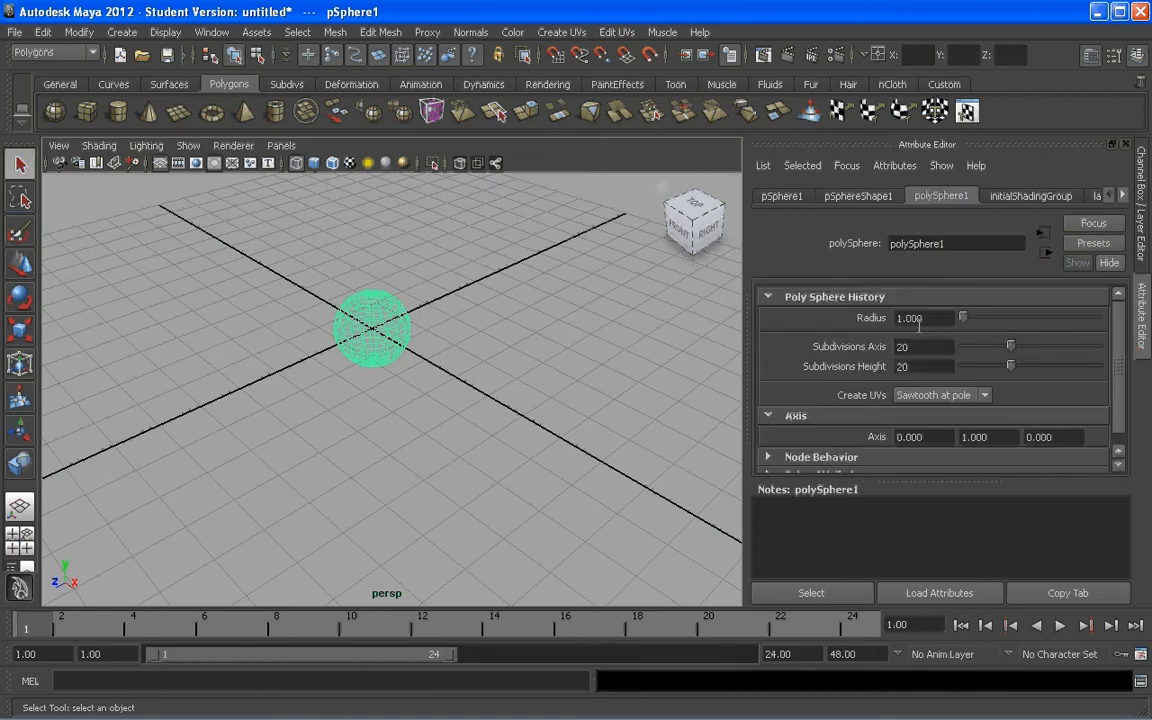
left_click(924, 346)
type("10")
key("Tab")
type("10")
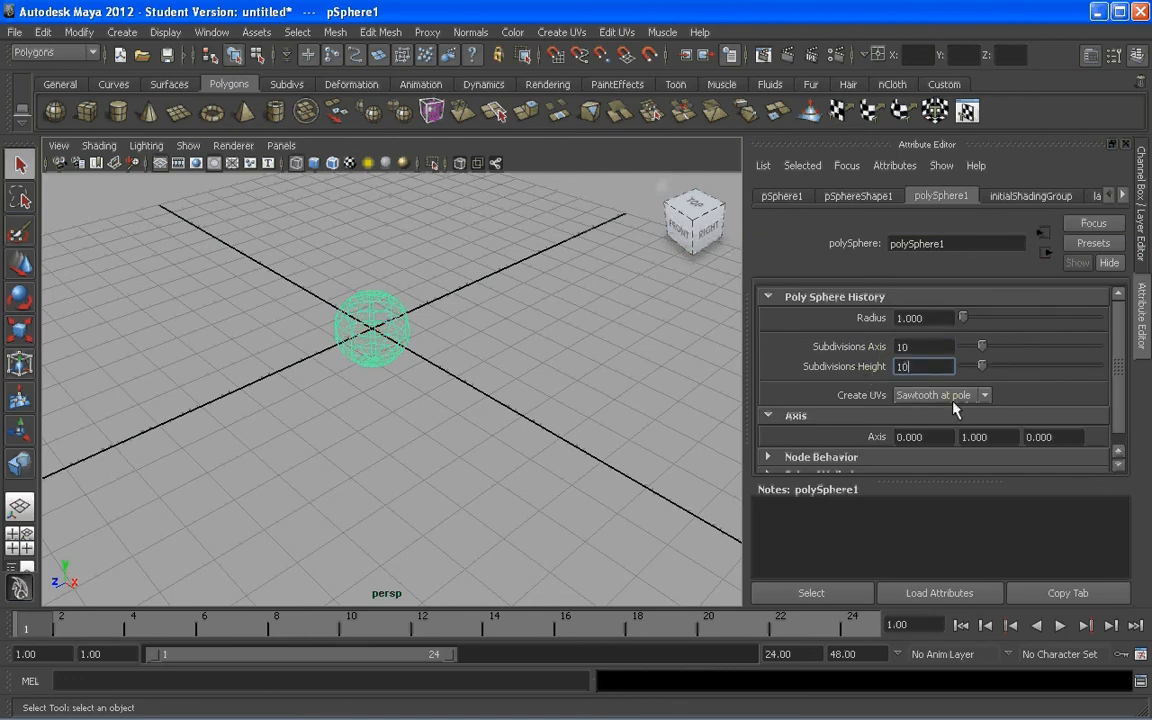
left_click(466, 422)
- Select all of the sphere's faces and check that Keep Faces Together is turned off
scroll(397, 318, "up", 4)
mouse_move(397, 318)
left_mouse_down("alt")
mouse_move(419, 334)
mouse_move(378, 309)
left_mouse_up("alt")
right_click_drag(376, 303, 377, 334)
left_click_drag(235, 220, 582, 489)
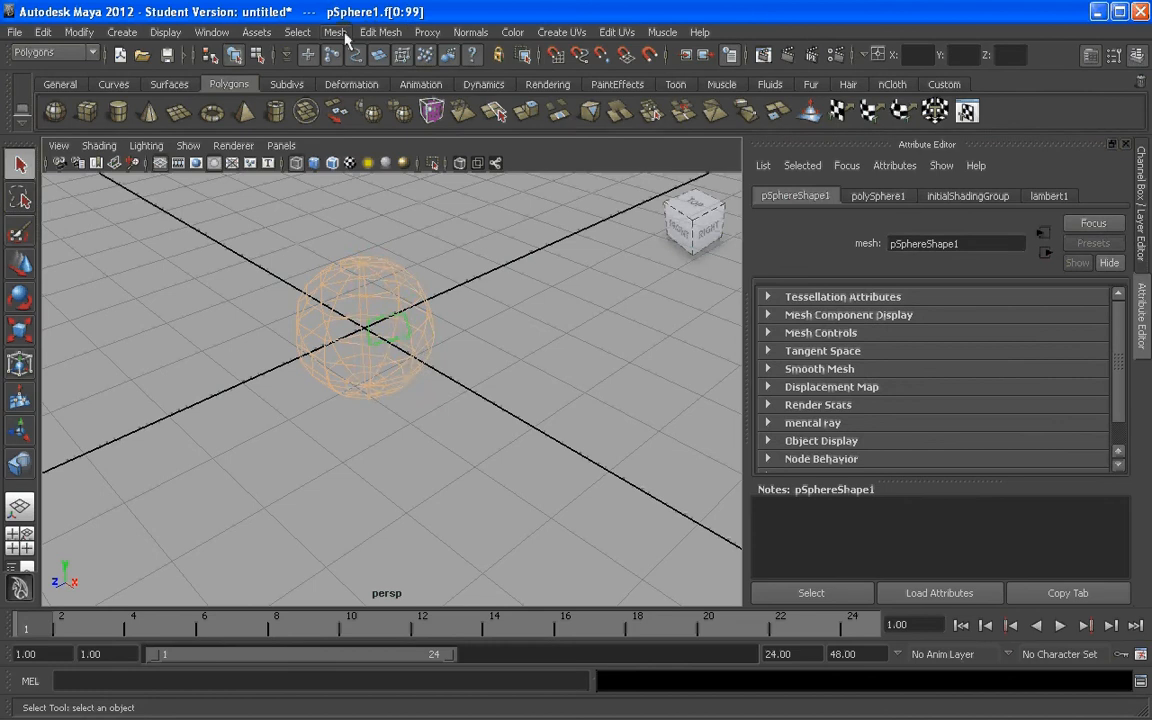
left_click(374, 33)
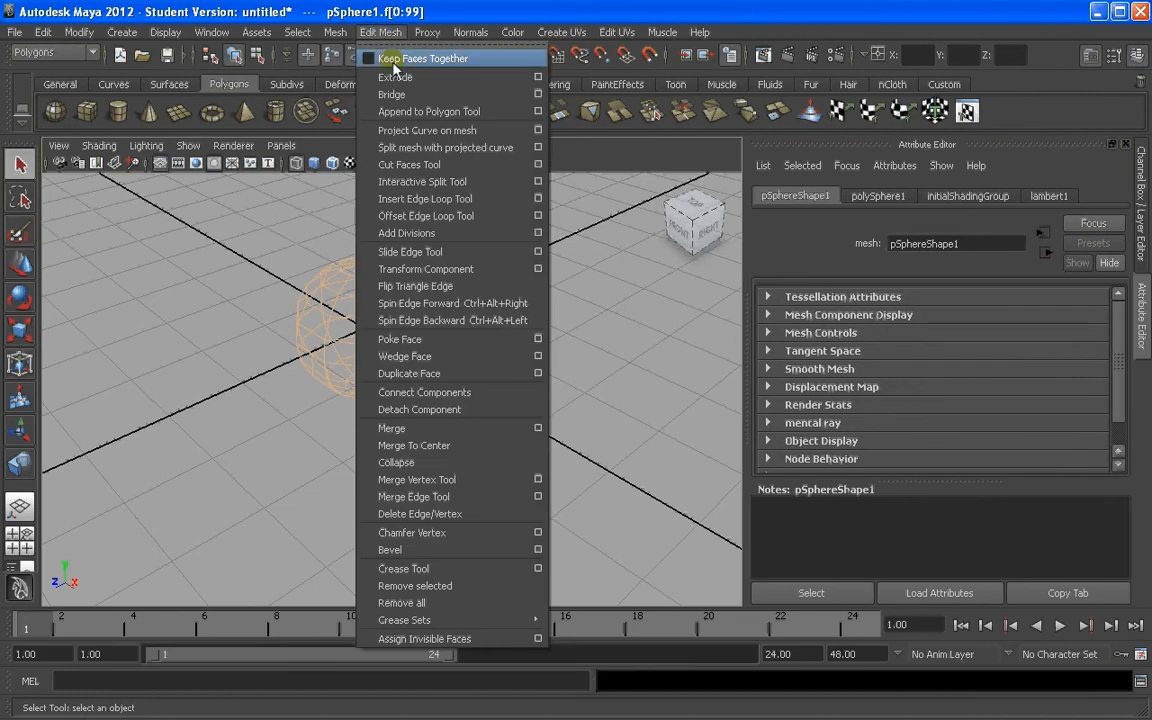
left_click(255, 316)
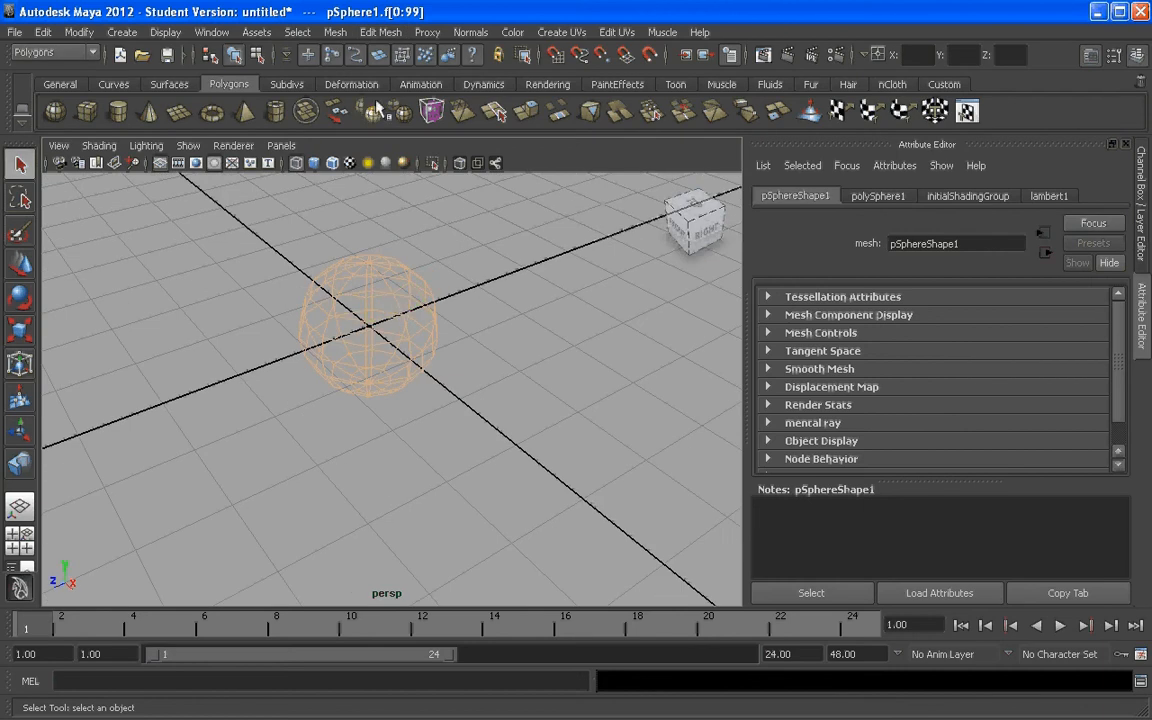
left_click(377, 38)
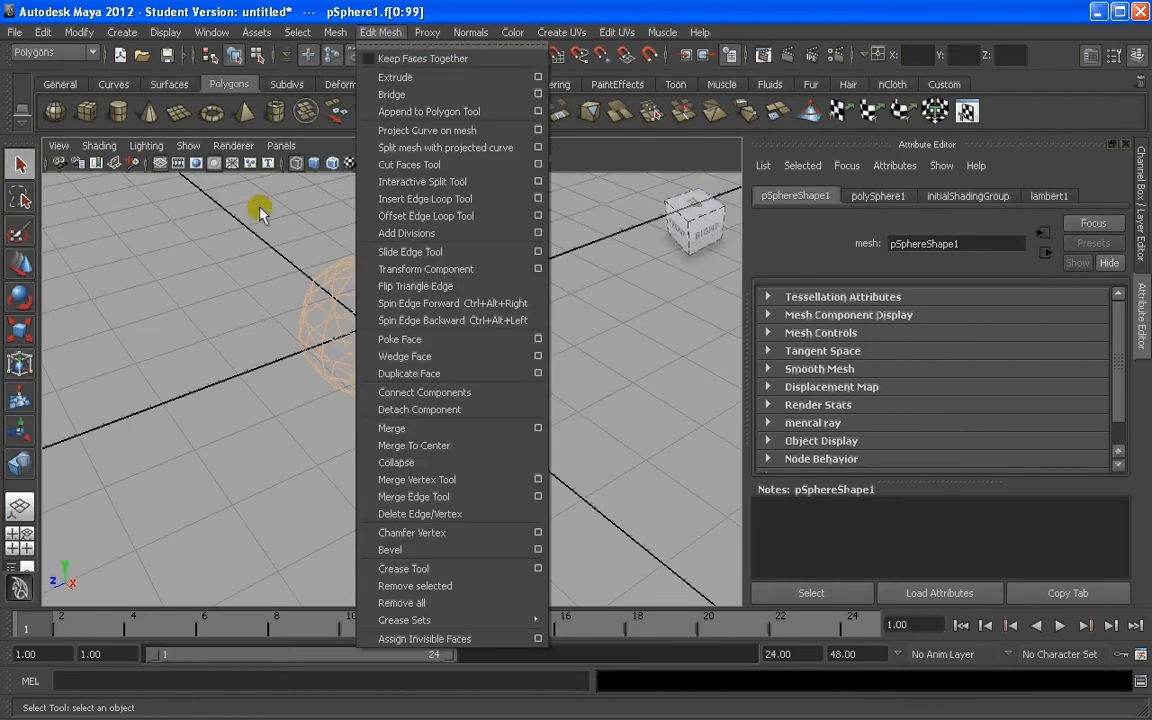
left_click(288, 232)
left_click(535, 453)
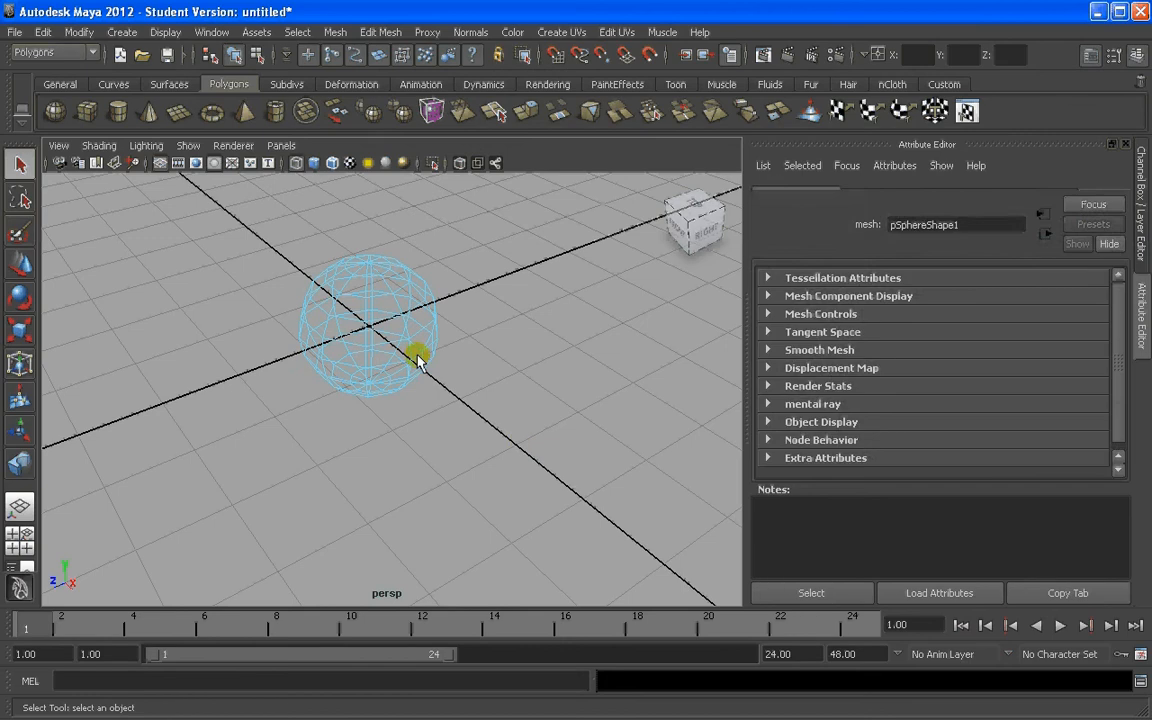
- Extrude all of the sphere's faces outward individually so that each one forms its own block
left_click(395, 328)
right_click_drag(390, 328, 382, 362, "shift")
left_click_drag(424, 384, 428, 457, "alt")
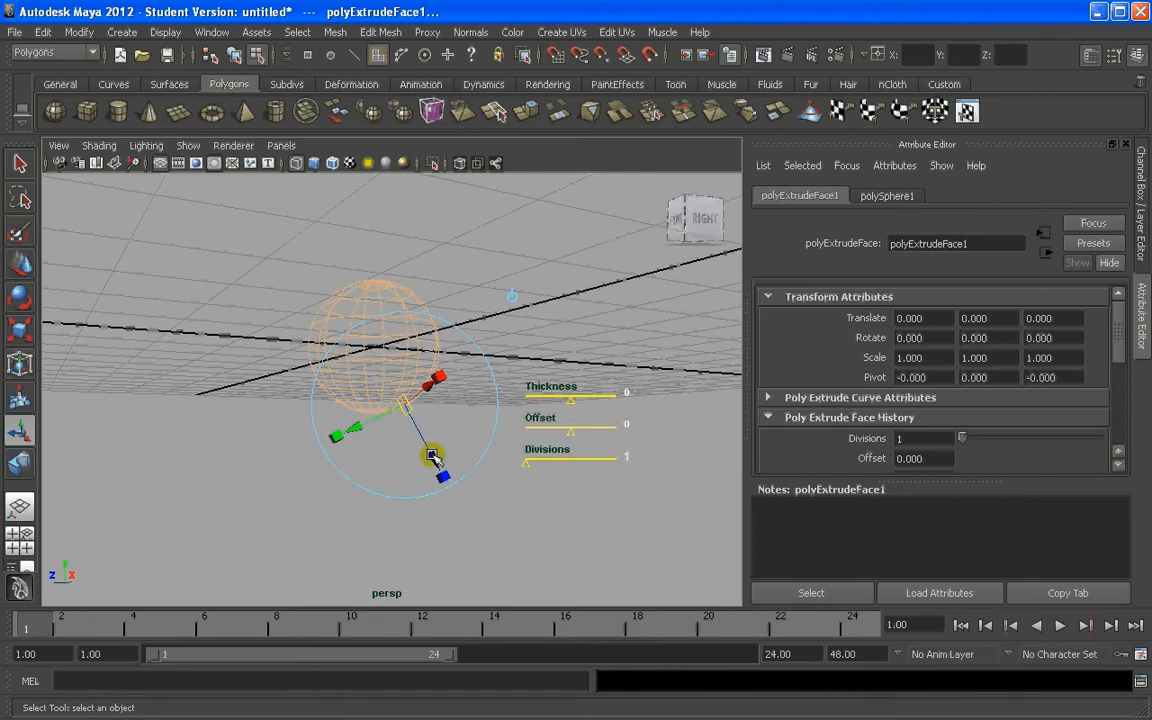
left_click_drag(437, 463, 475, 537)
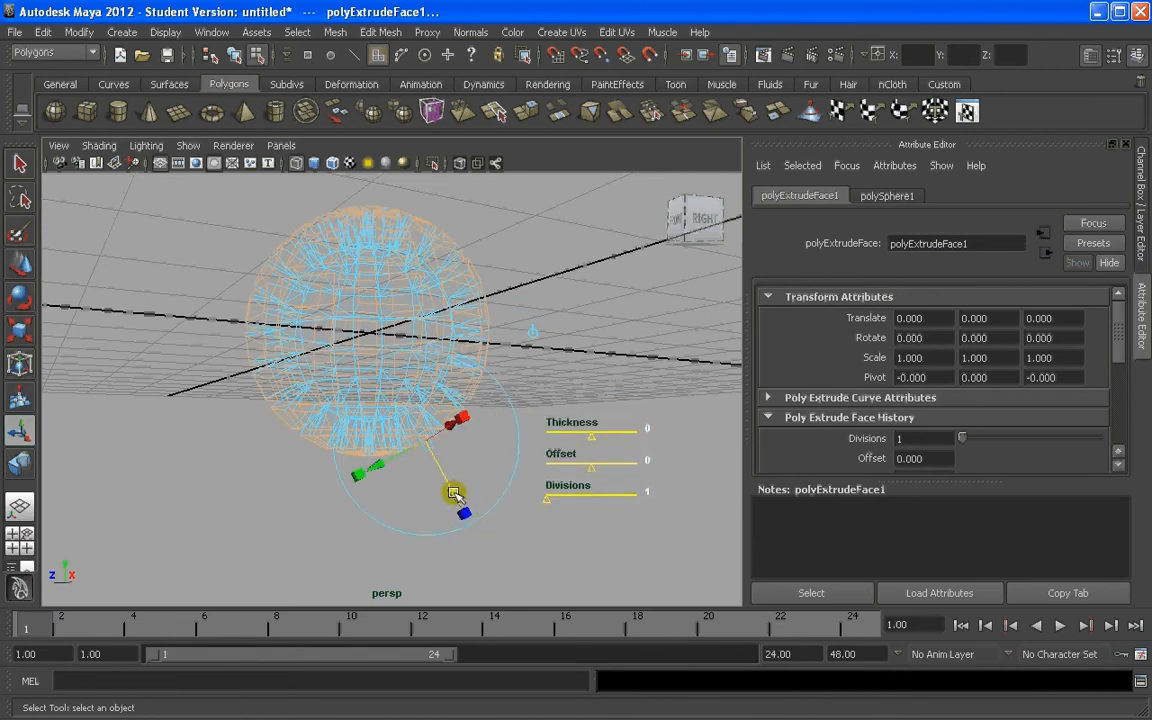
mouse_move(467, 516)
left_mouse_down()
mouse_move(456, 490)
mouse_move(458, 504)
left_mouse_up()
- Display the extruded sphere shaded, return to object mode and clear the selection
key("5")
right_click_drag(400, 376, 445, 377)
left_click(563, 305)
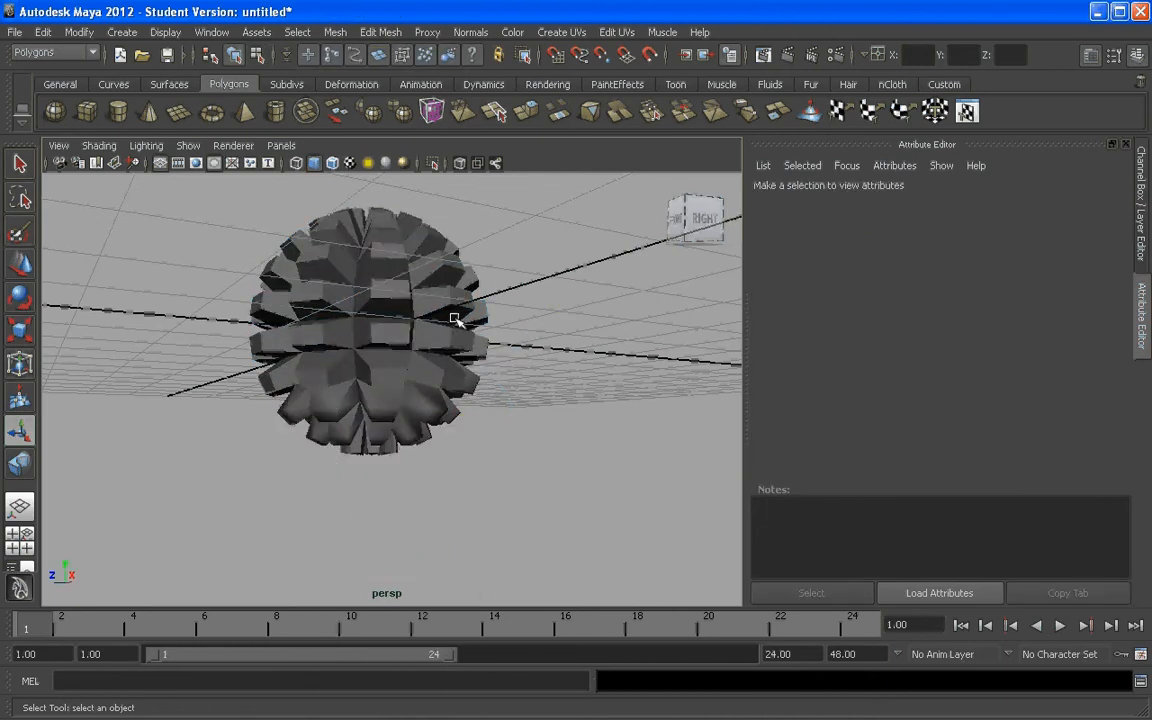
- Select the extruded sphere and turn on its smooth mesh preview to round the blocks into spikes
left_click_drag(455, 316, 540, 350, "alt")
scroll(381, 303, "up", 3)
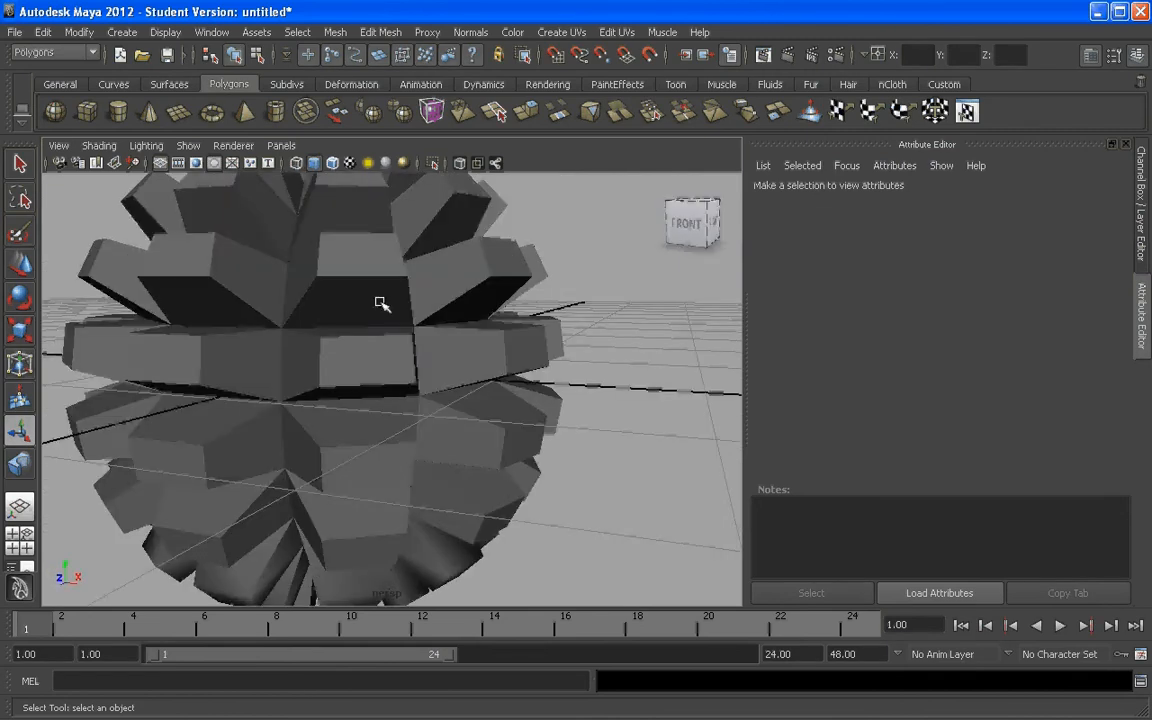
left_click_drag(381, 303, 327, 358, "alt")
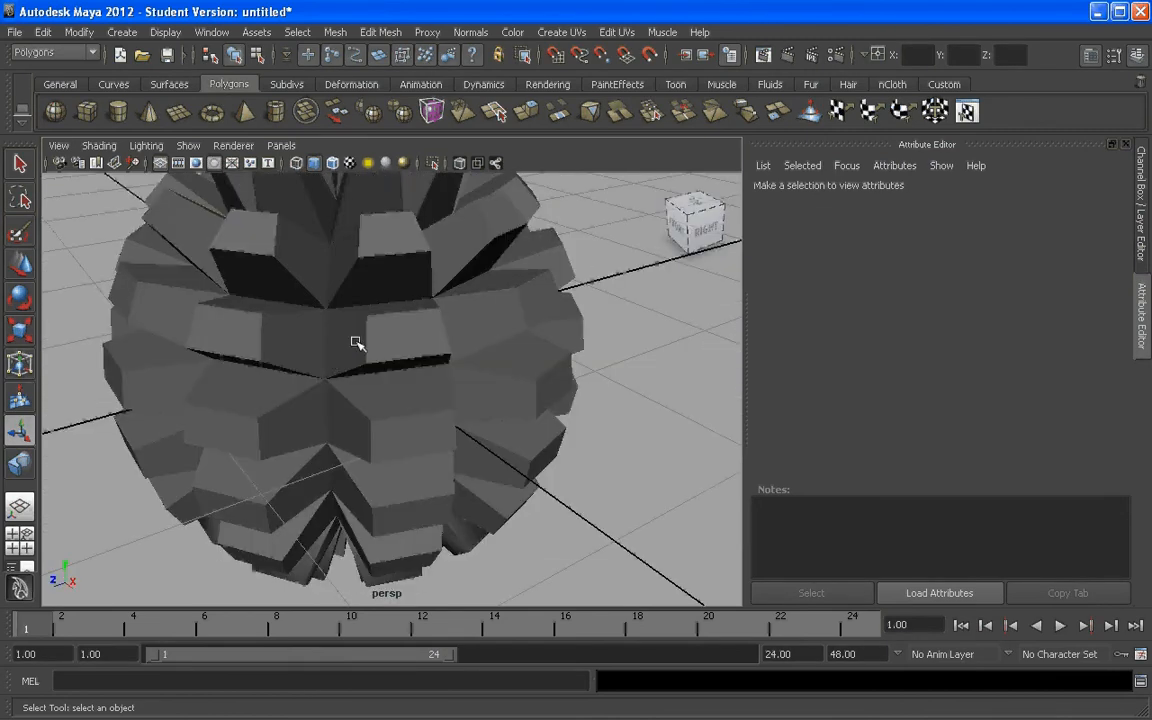
left_click(371, 344)
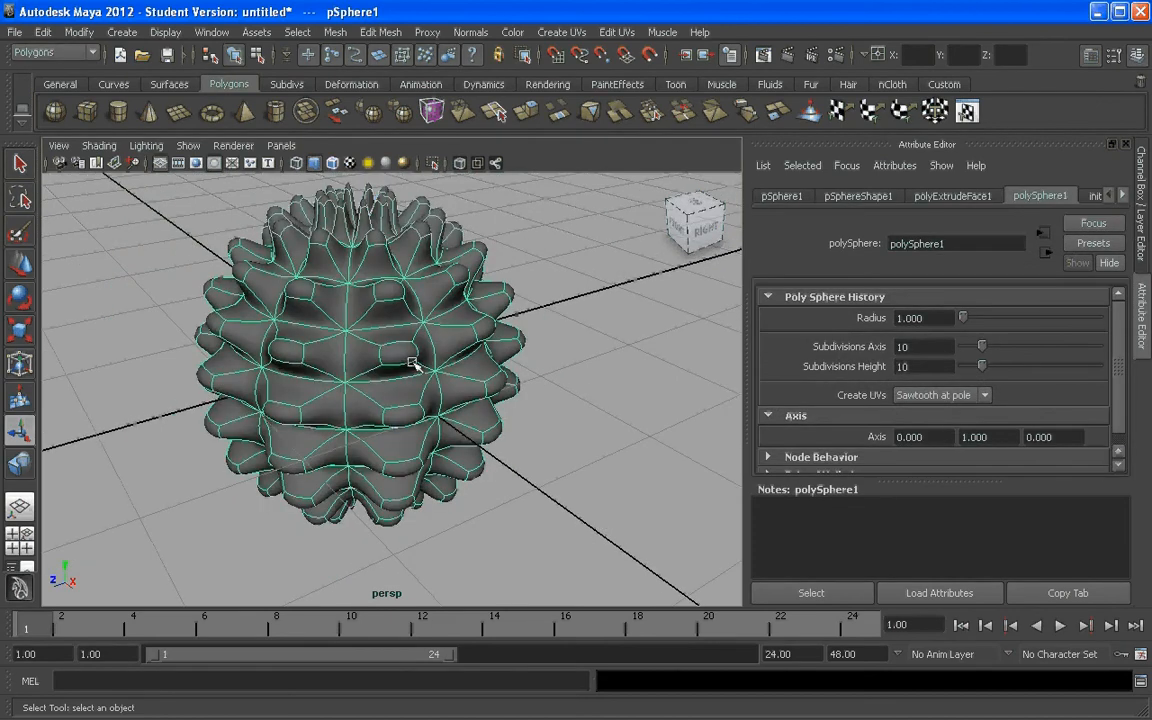
left_click_drag(411, 360, 373, 257, "alt")
scroll(421, 386, "down", 3)
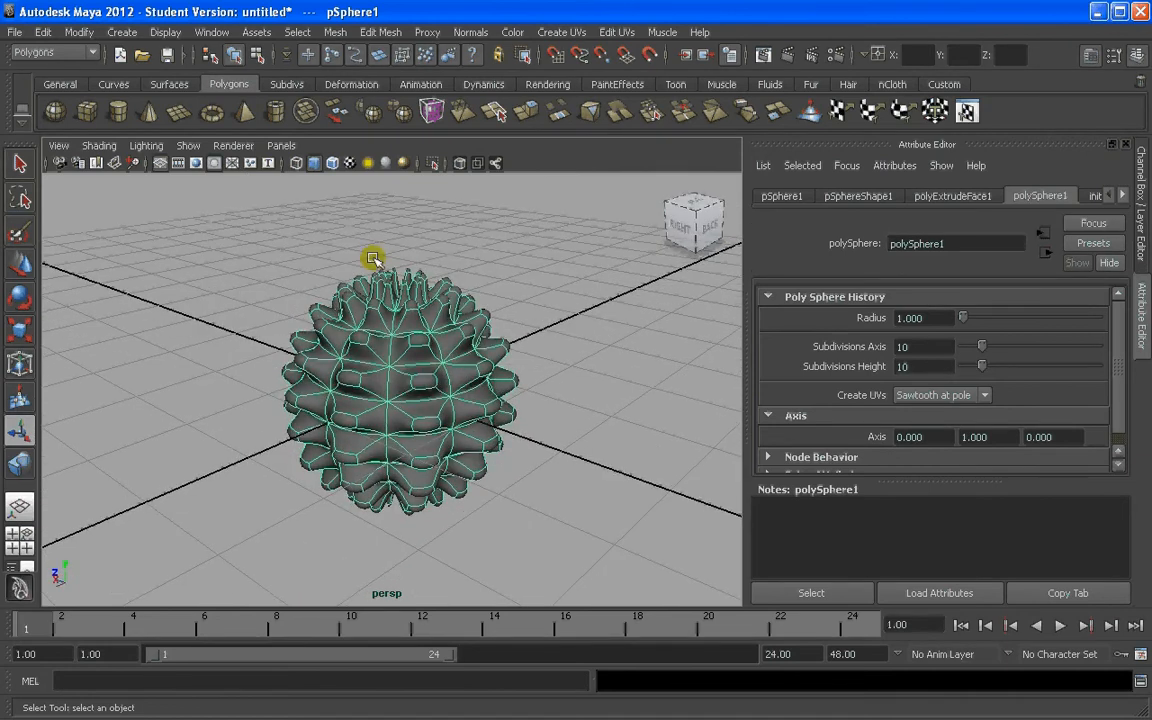
- Apply a Bend deformer to the spiked sphere and show its manipulator in wireframe display
left_click(340, 83)
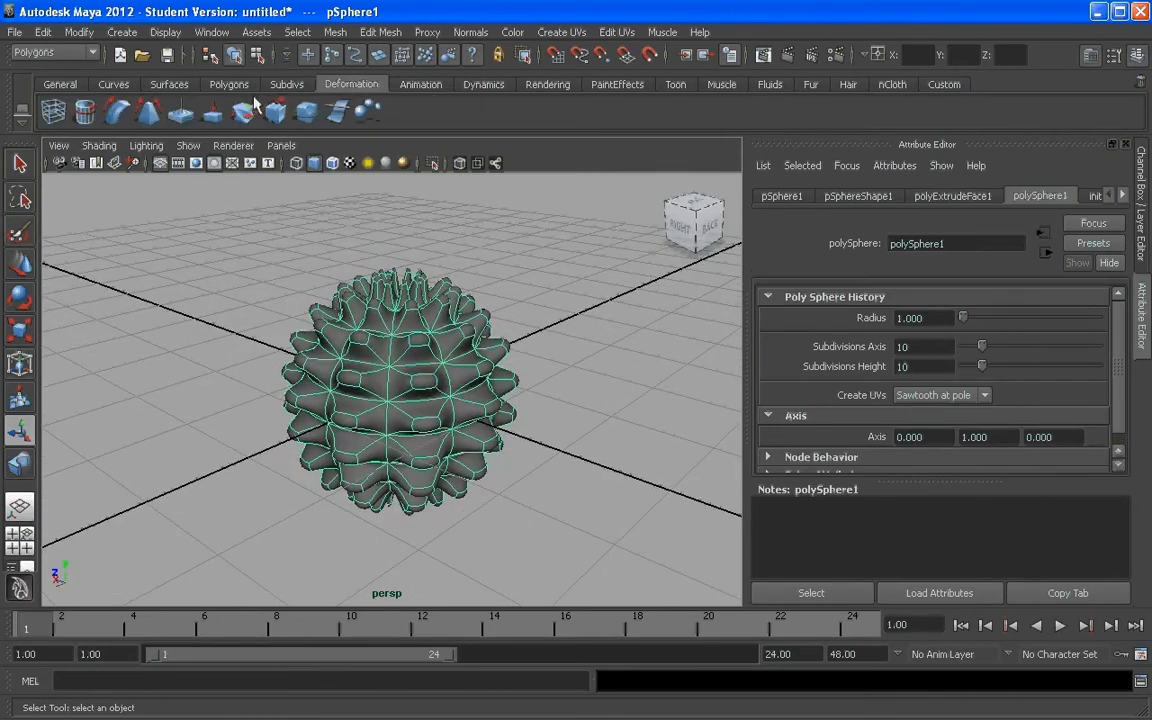
left_click(118, 113)
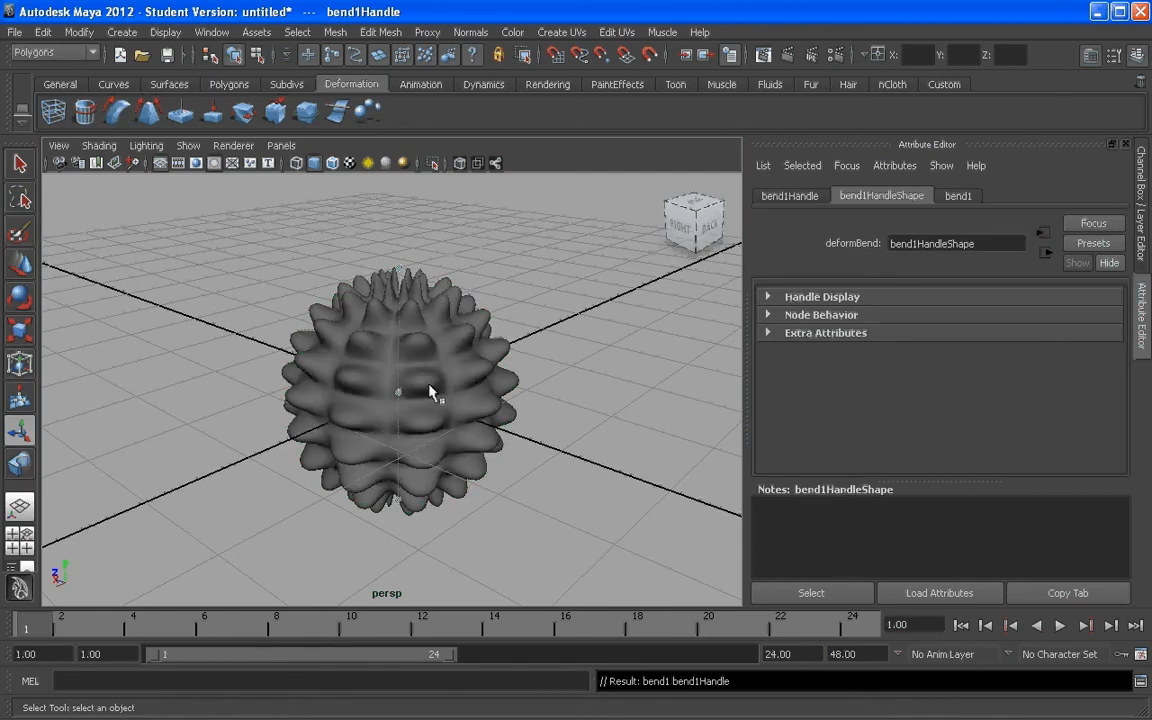
key("4")
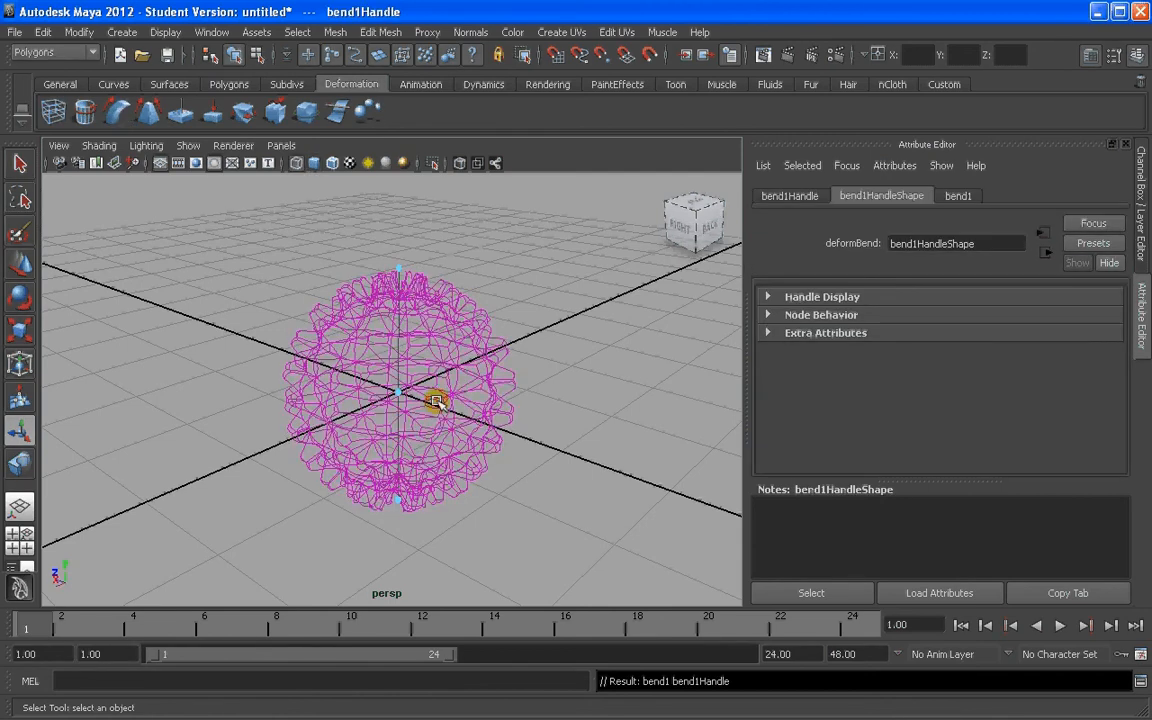
left_click(14, 436)
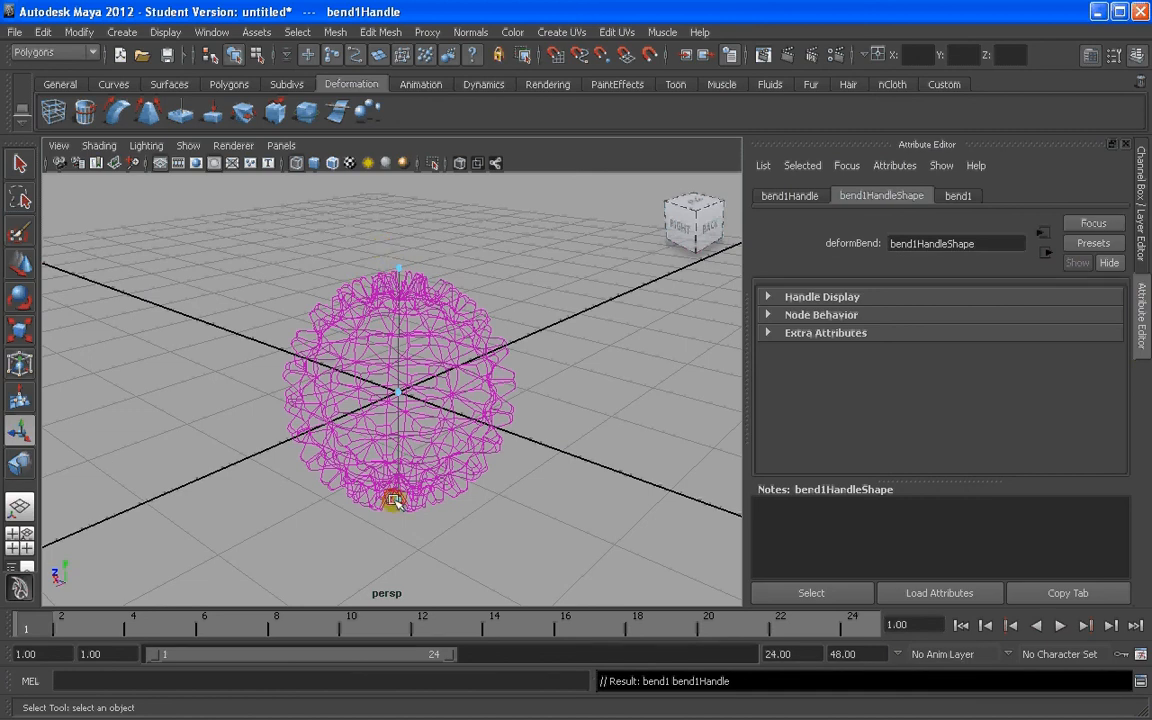
- Bend the spiked sphere slightly with the Bend deformer's handles and return to shaded display
mouse_move(398, 381)
left_mouse_down()
mouse_move(419, 388)
mouse_move(363, 368)
mouse_move(458, 406)
mouse_move(476, 331)
left_mouse_up()
key("5")
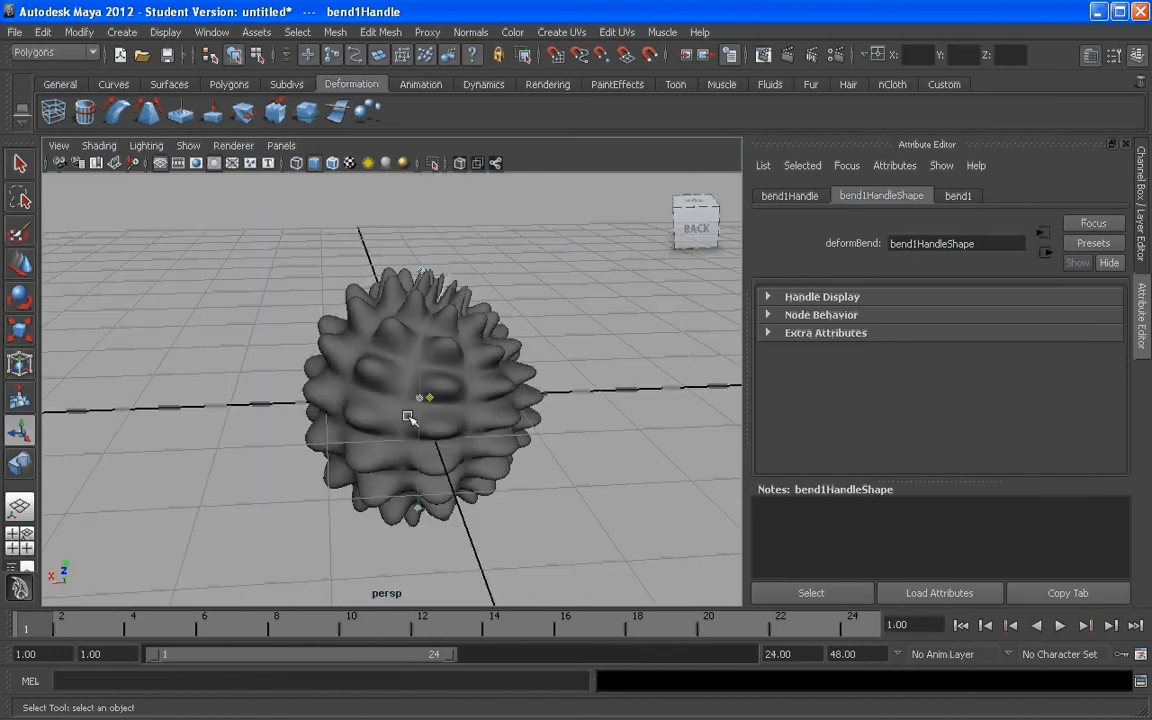
scroll(468, 316, "up", 3)
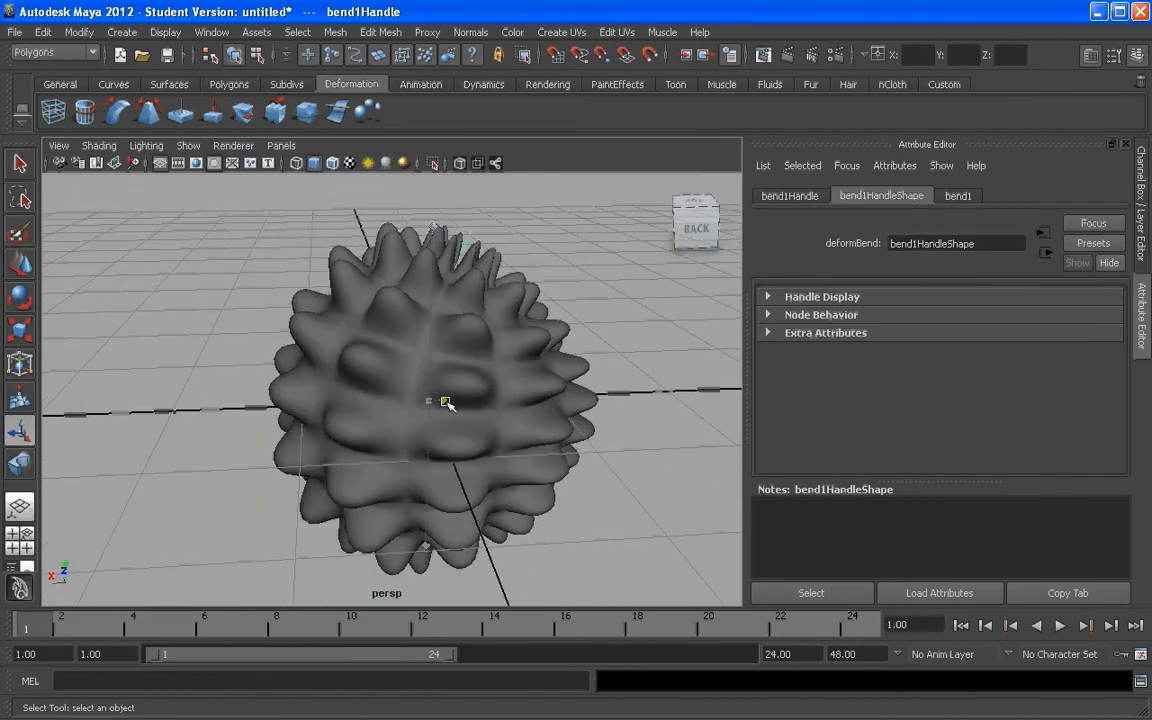
left_click_drag(446, 402, 499, 378)
left_click_drag(392, 225, 472, 358)
- Apply a Sine deformer to the spiked sphere and distort it slightly with the deformer's handle
right_click_drag(472, 358, 537, 338)
left_click(518, 296)
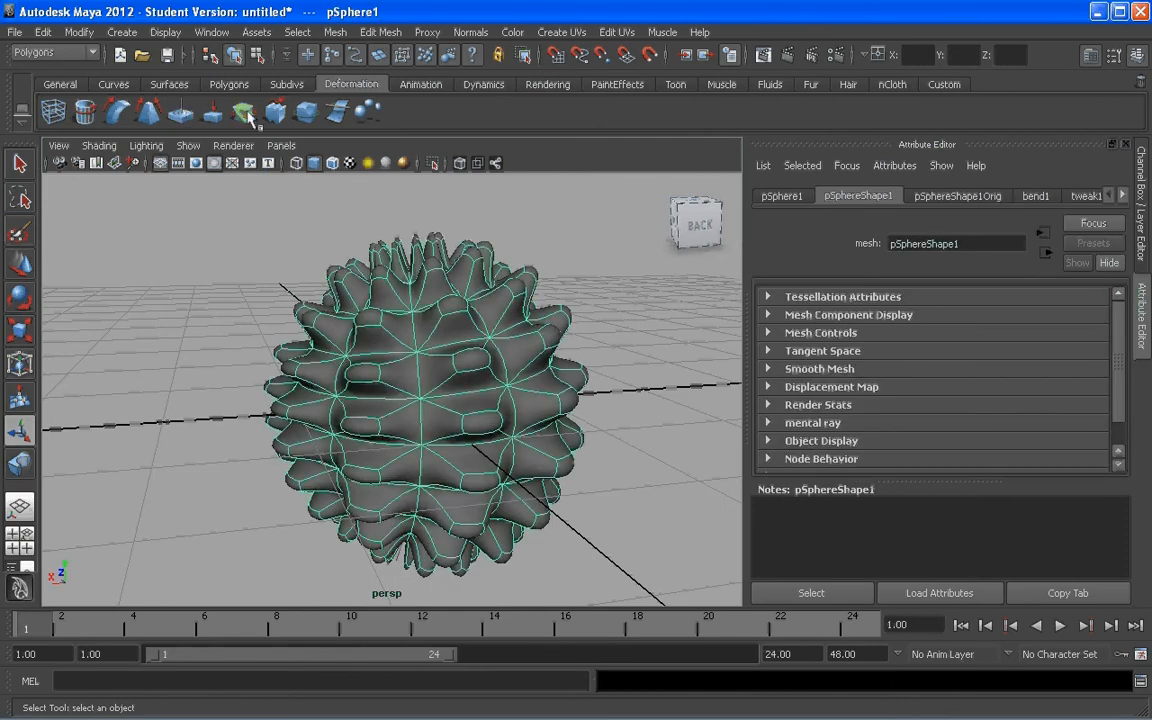
left_click(186, 116)
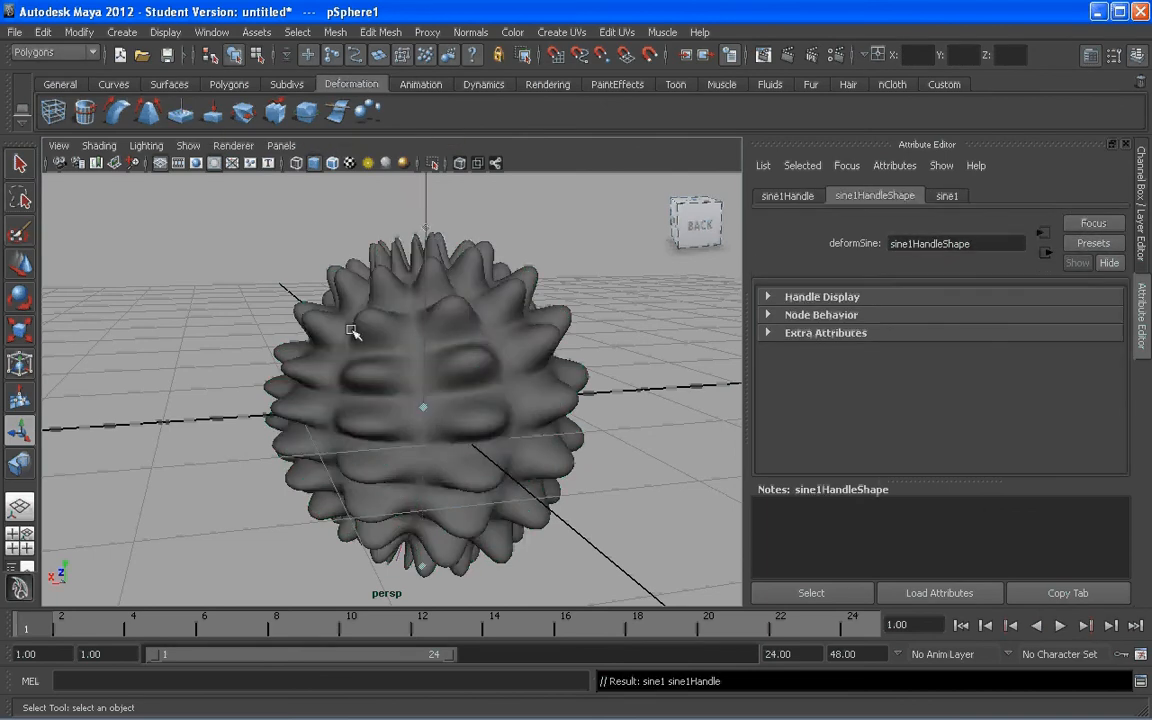
left_click_drag(355, 329, 400, 293, "alt")
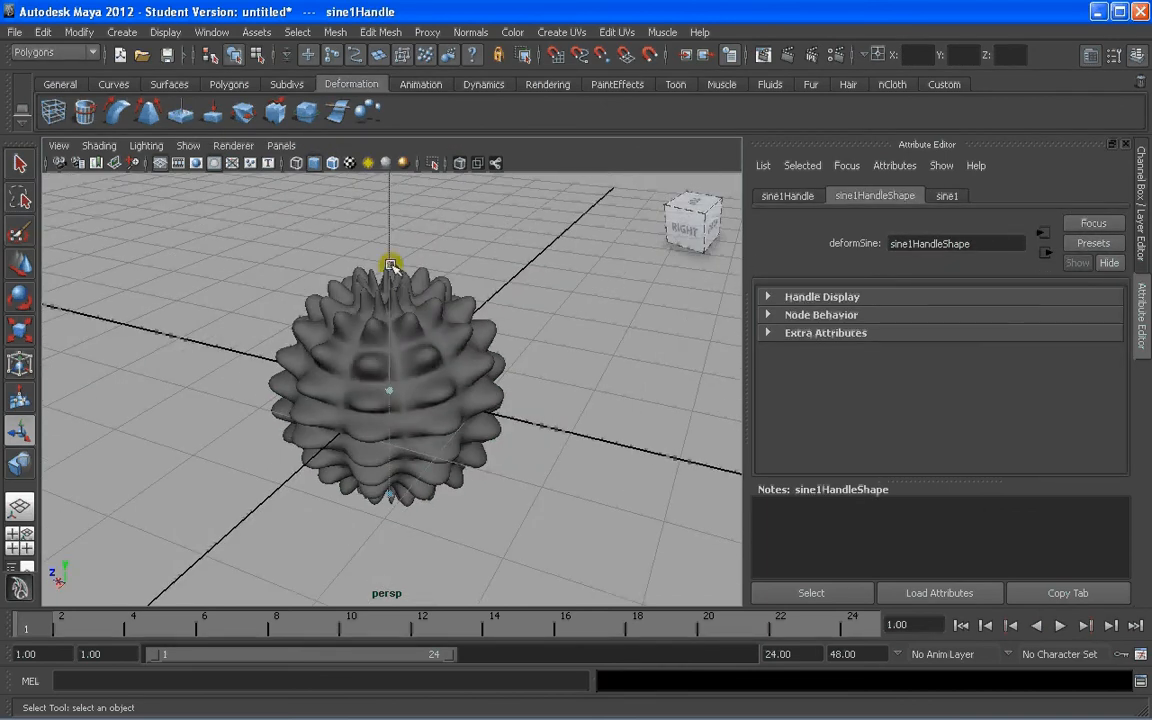
left_click_drag(390, 392, 429, 273)
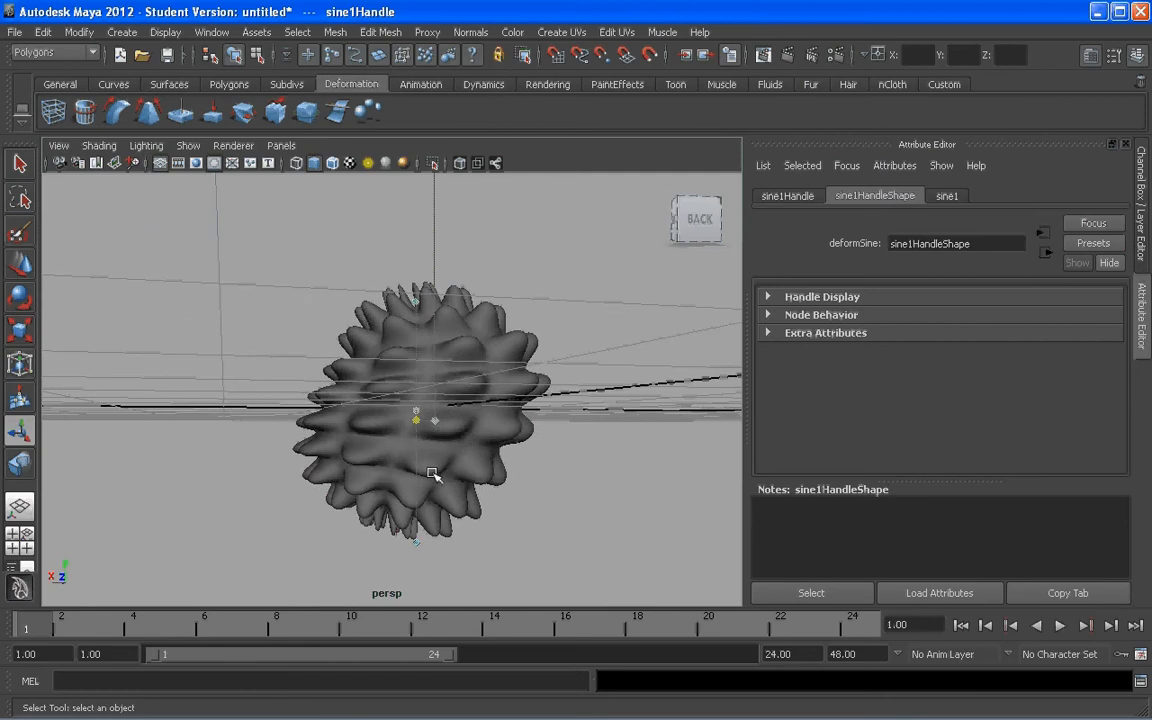
- Select the deformed sphere and delete its history
left_click_drag(432, 473, 393, 381, "alt")
right_click_drag(389, 374, 418, 354)
left_click_drag(450, 329, 535, 303, "alt")
scroll(434, 342, "up", 3)
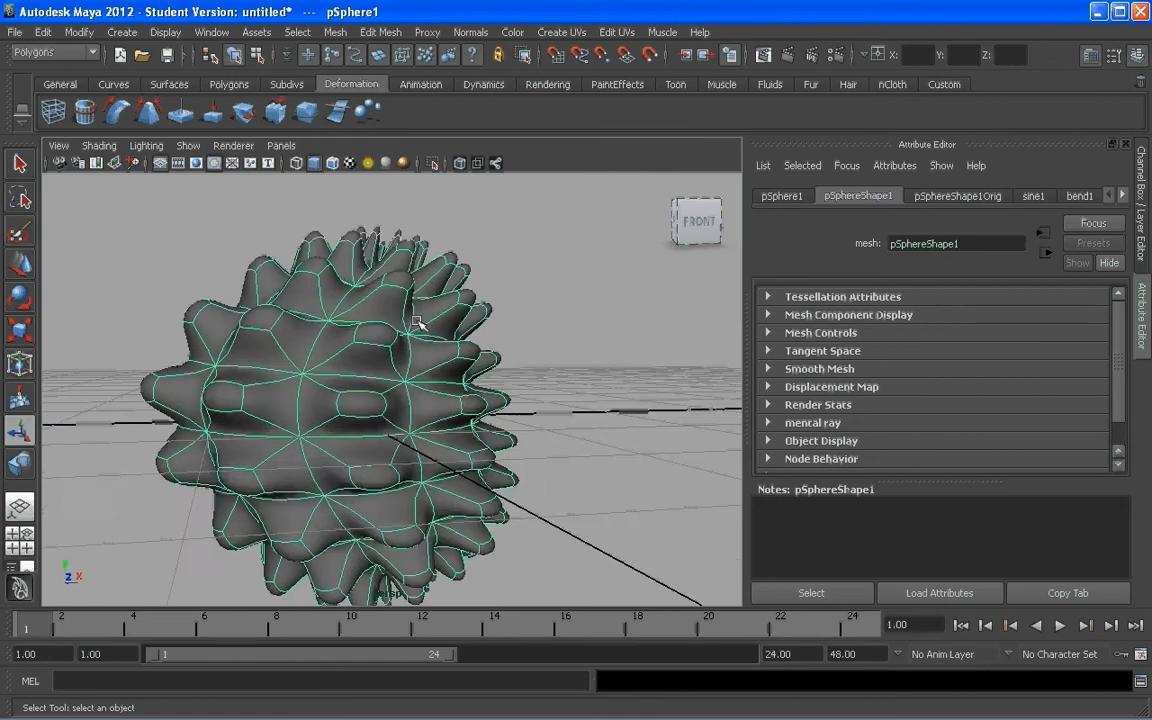
left_click_drag(419, 323, 357, 355, "alt")
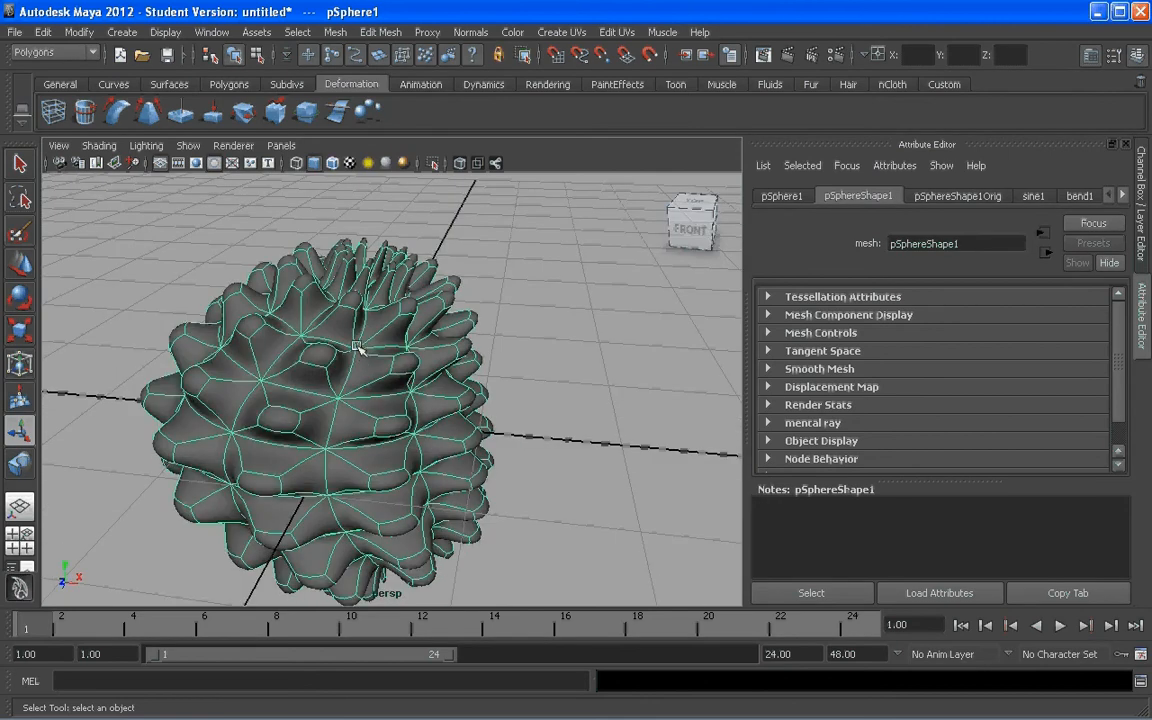
left_click_drag(415, 356, 362, 361, "alt")
scroll(346, 379, "down", 3)
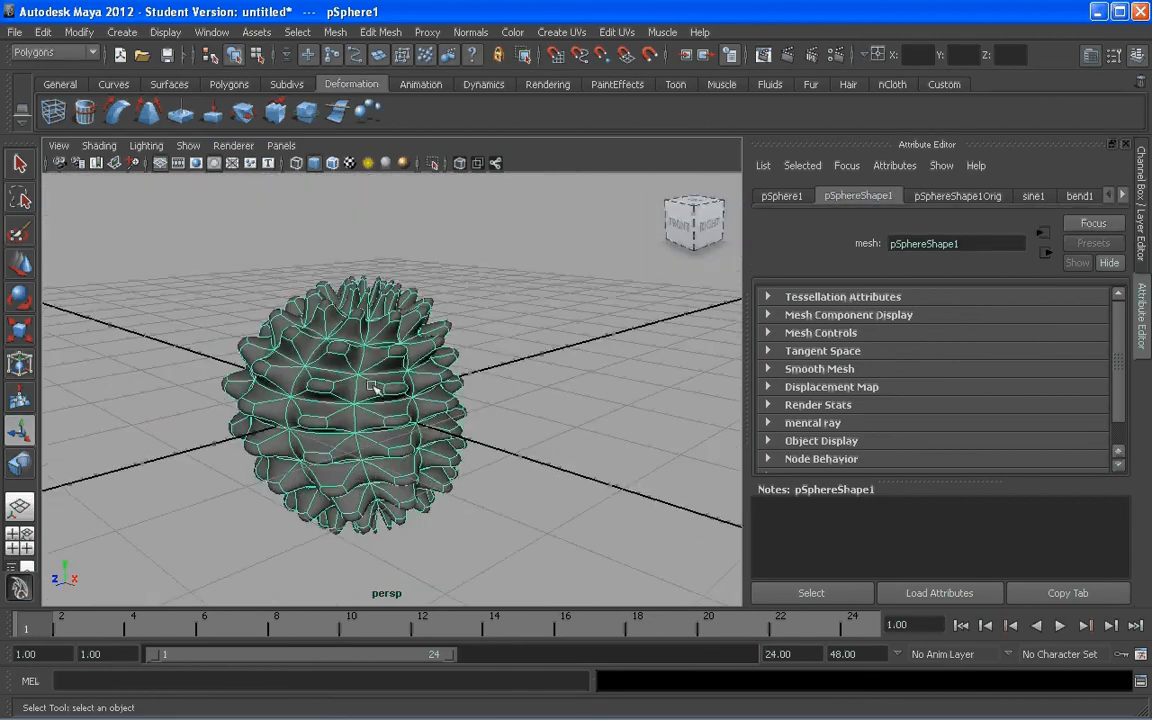
left_click(43, 33)
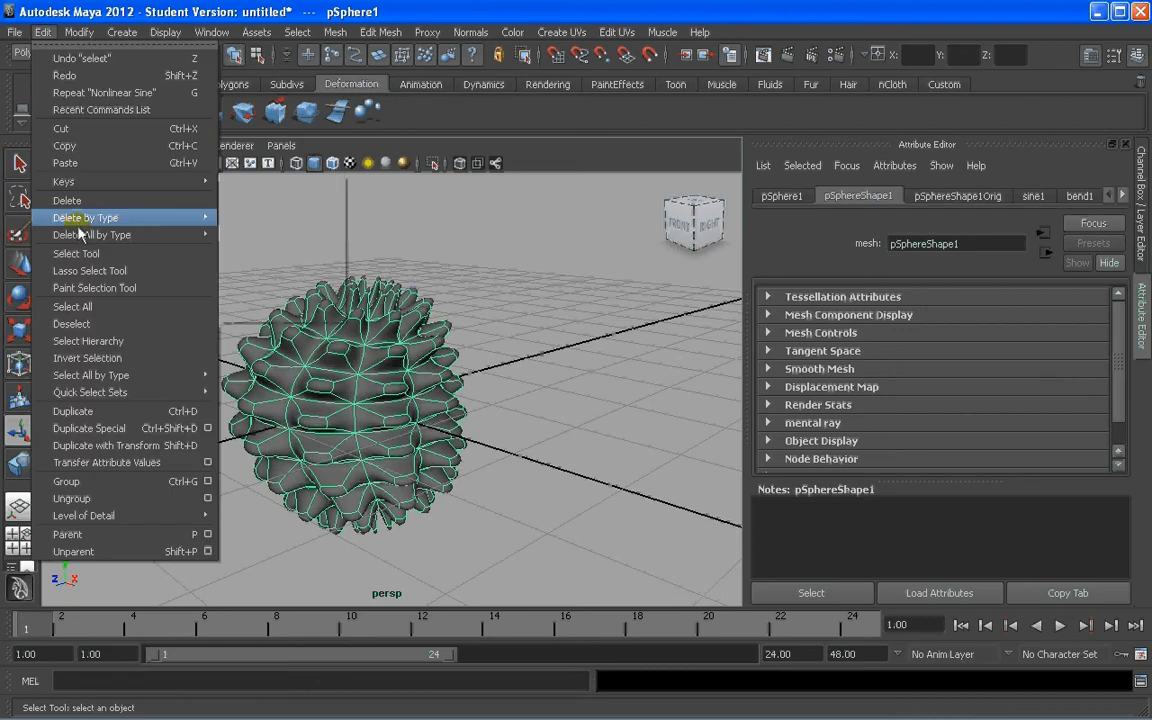
mouse_move(84, 238)
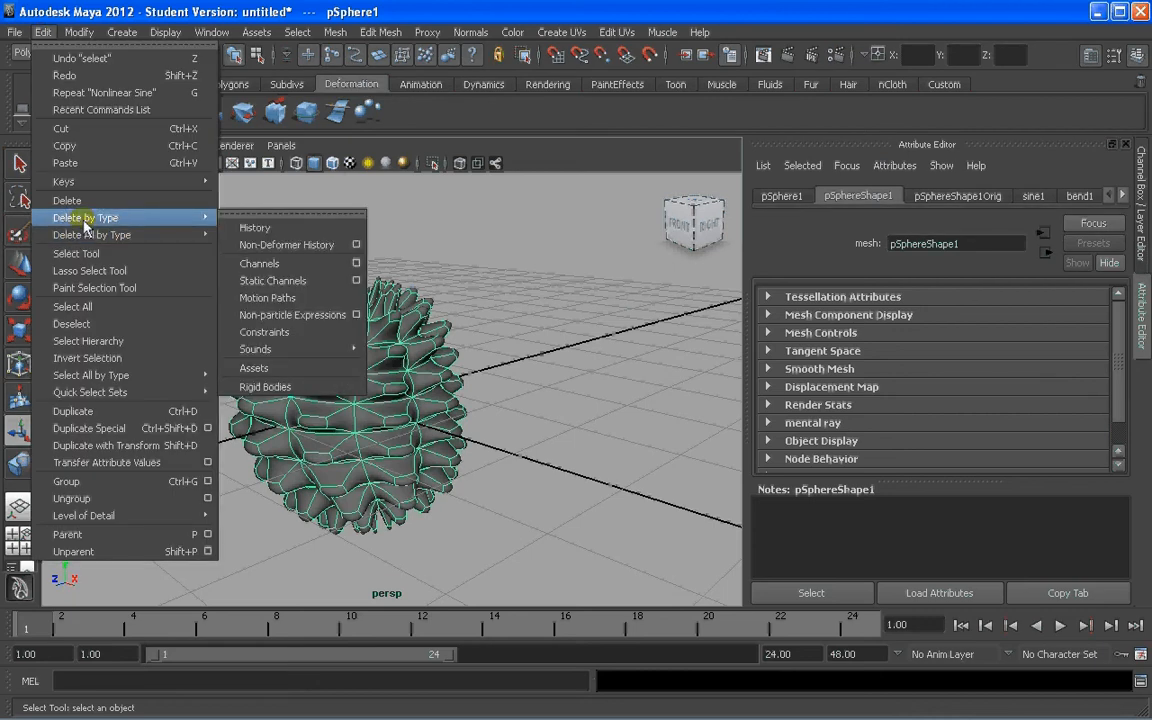
left_click(257, 230)
- Switch the spiked sphere to face selection and select all of its faces
scroll(424, 386, "up", 3)
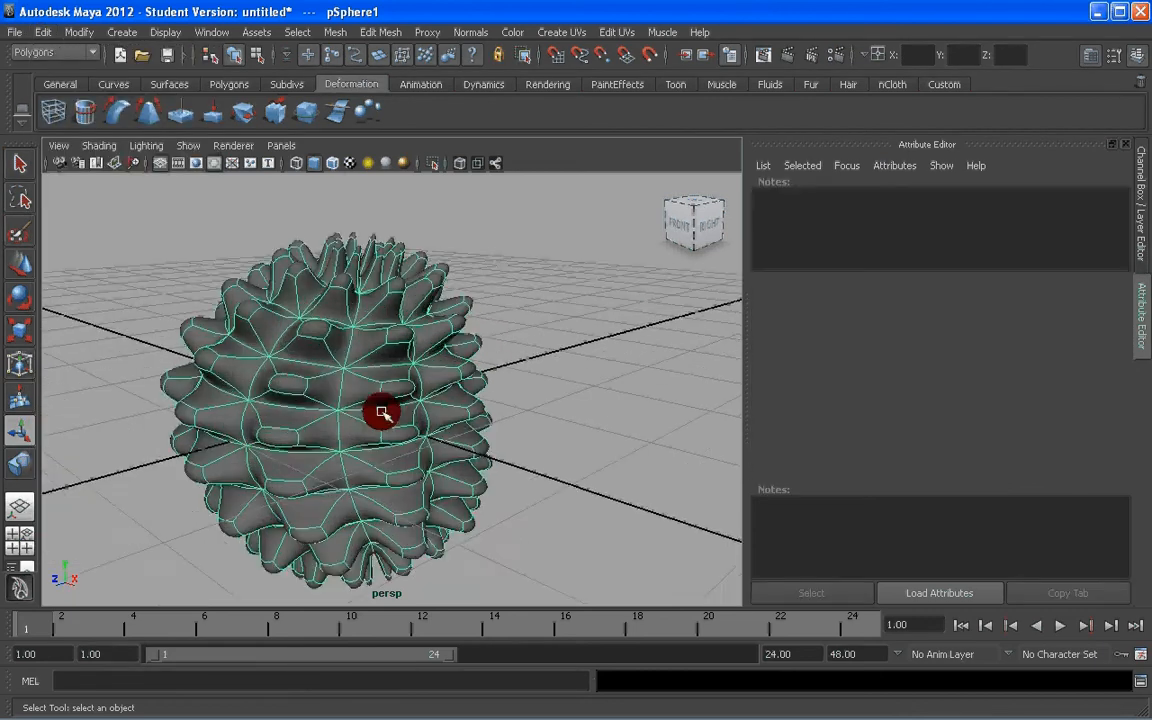
left_click_drag(381, 411, 496, 404, "alt")
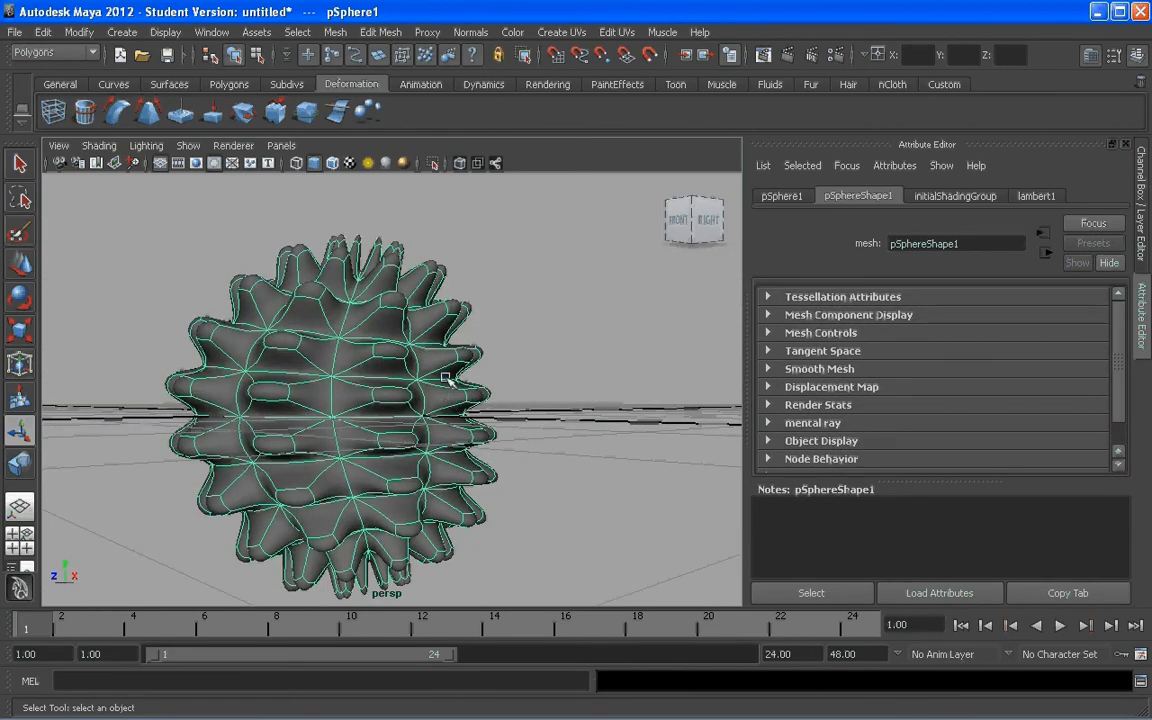
left_click_drag(446, 378, 378, 378, "alt")
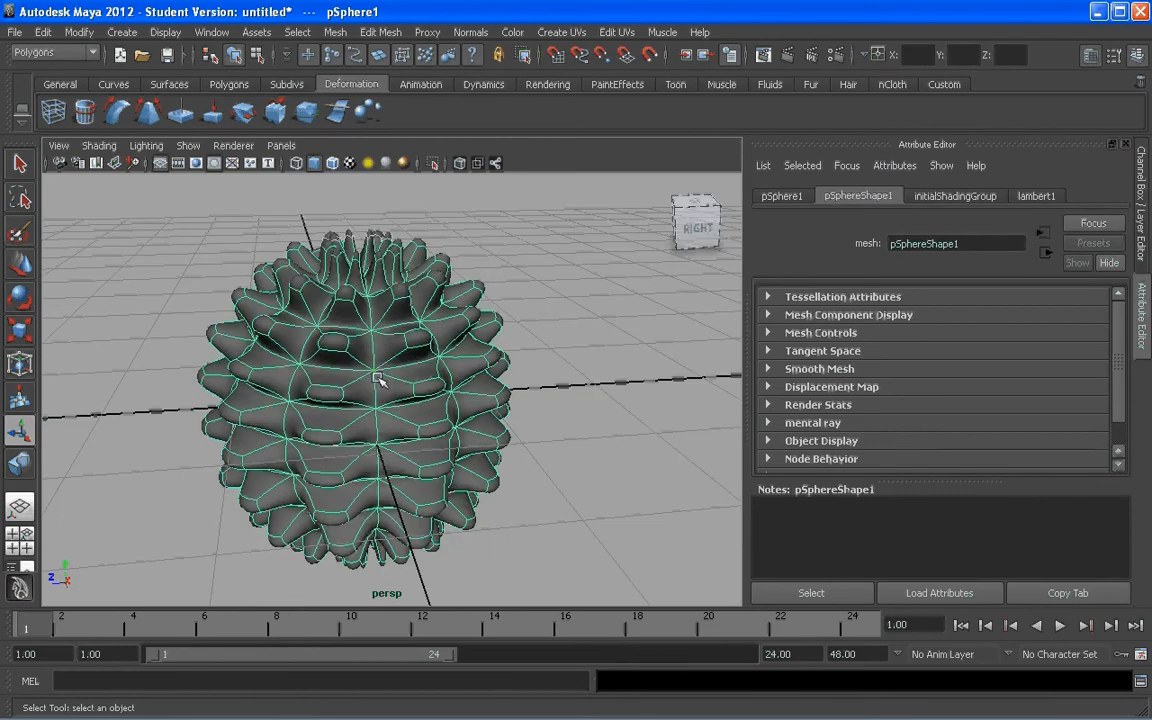
right_click(379, 379)
right_click_drag(379, 379, 384, 414)
scroll(368, 397, "down", 5)
left_click_drag(250, 262, 553, 563)
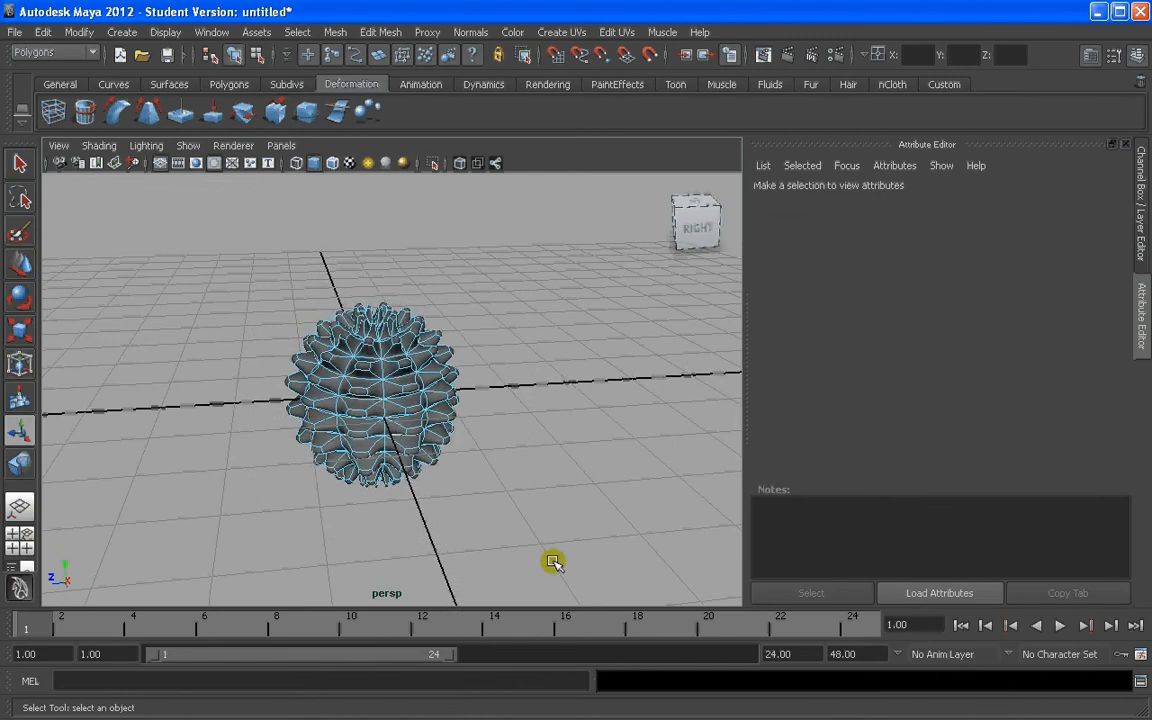
scroll(408, 398, "up", 3)
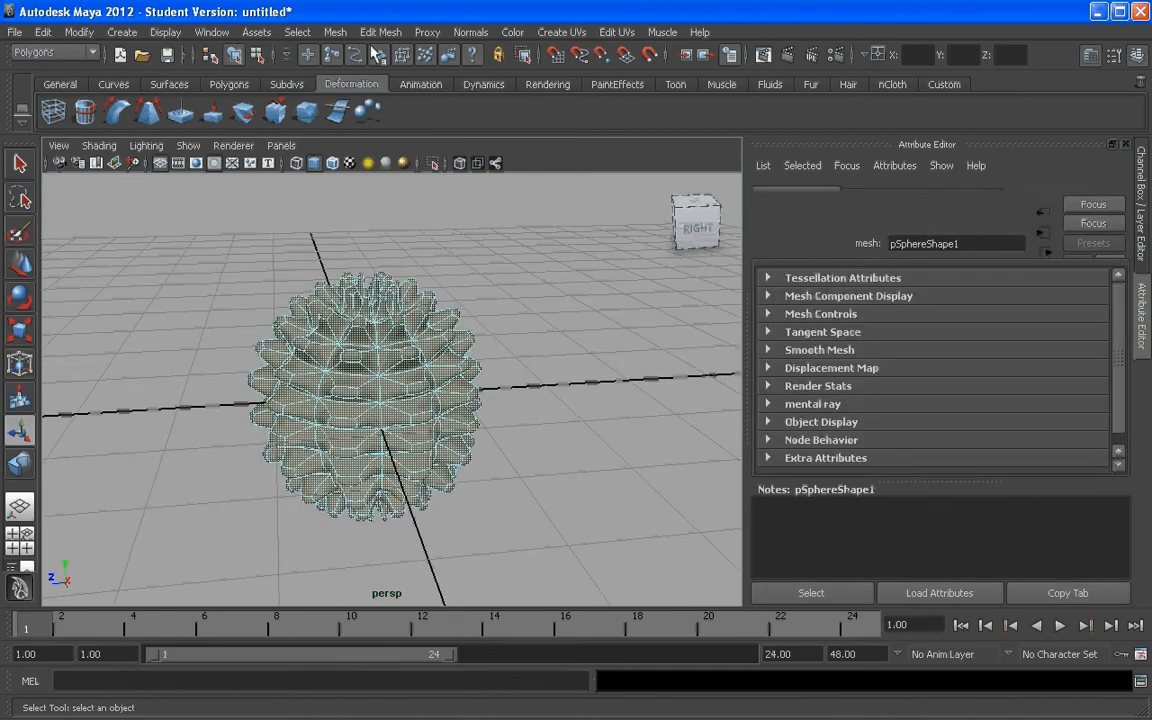
- Extrude all faces of the spiked sphere individually, with Keep Faces Together off
left_click(383, 33)
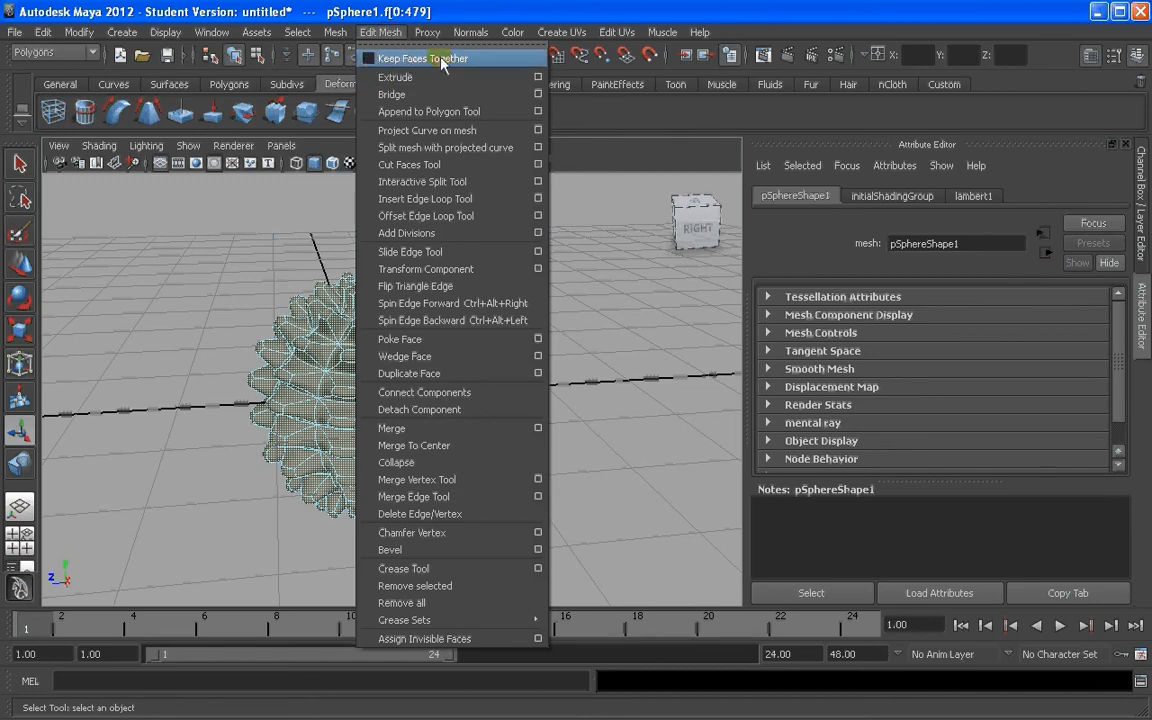
left_click(222, 291)
left_click(222, 291)
left_click_drag(224, 270, 547, 555)
right_click_drag(378, 382, 381, 424, "shift")
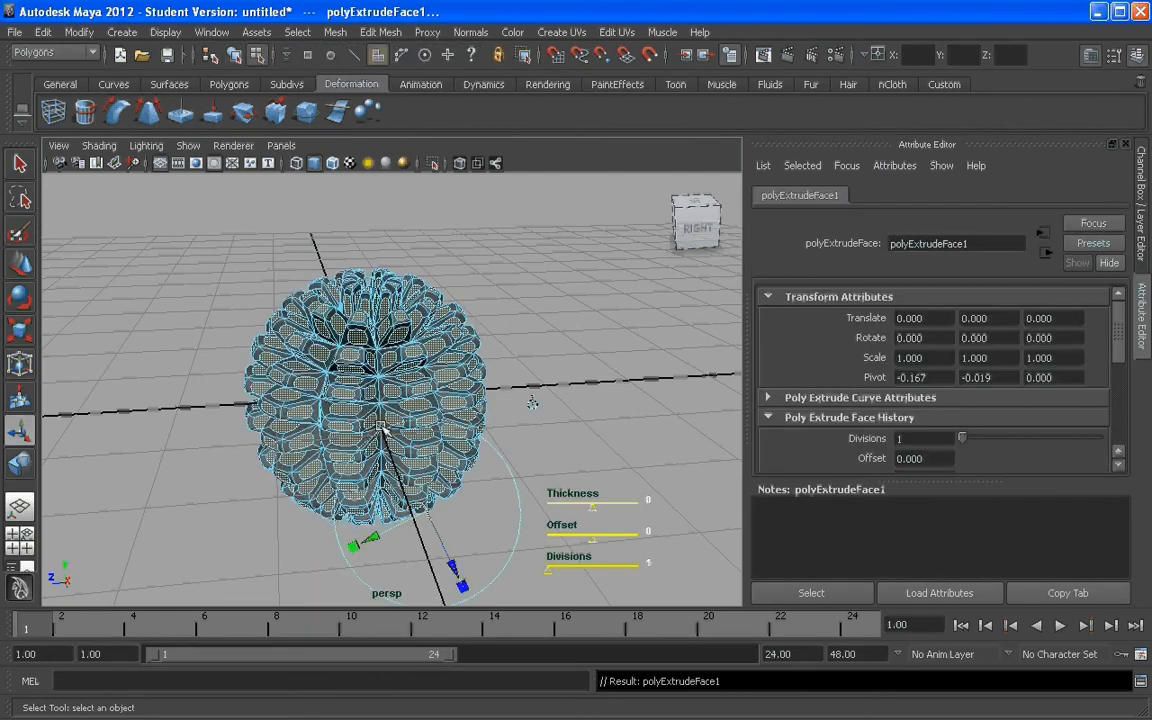
- Scale the extruded faces inward in unsmoothed display and delete them to open a hole in every face
left_click_drag(433, 484, 506, 398, "alt")
key("1")
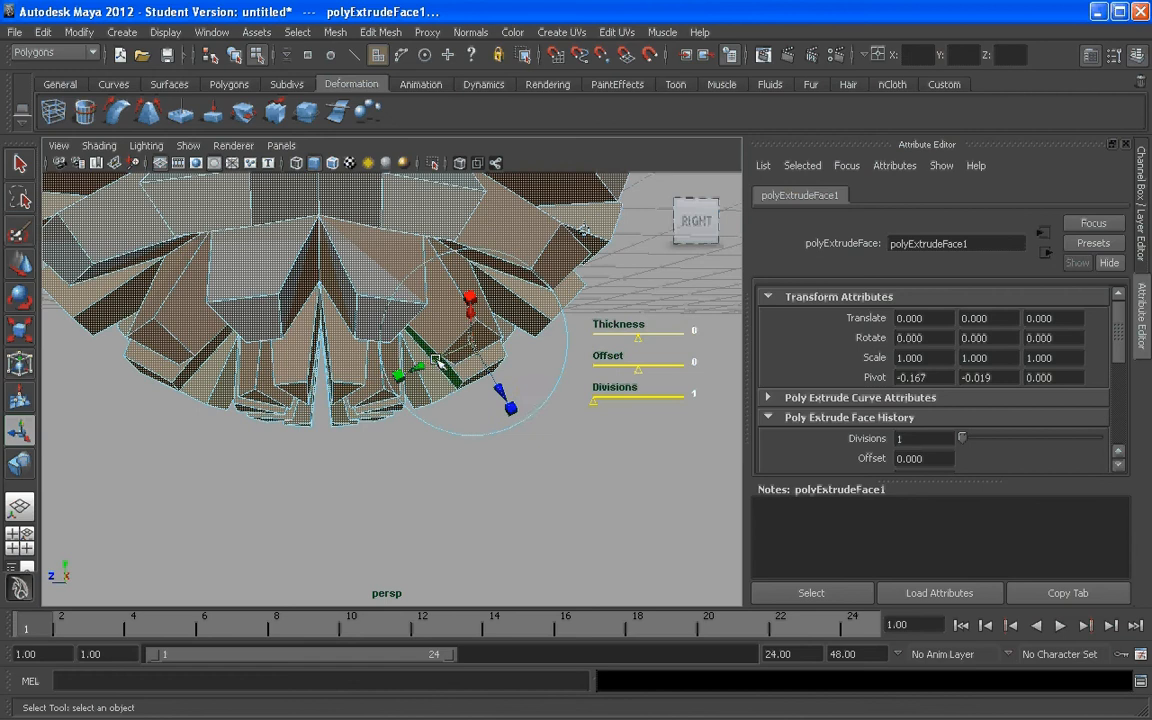
left_click(517, 410)
left_click_drag(510, 407, 498, 385)
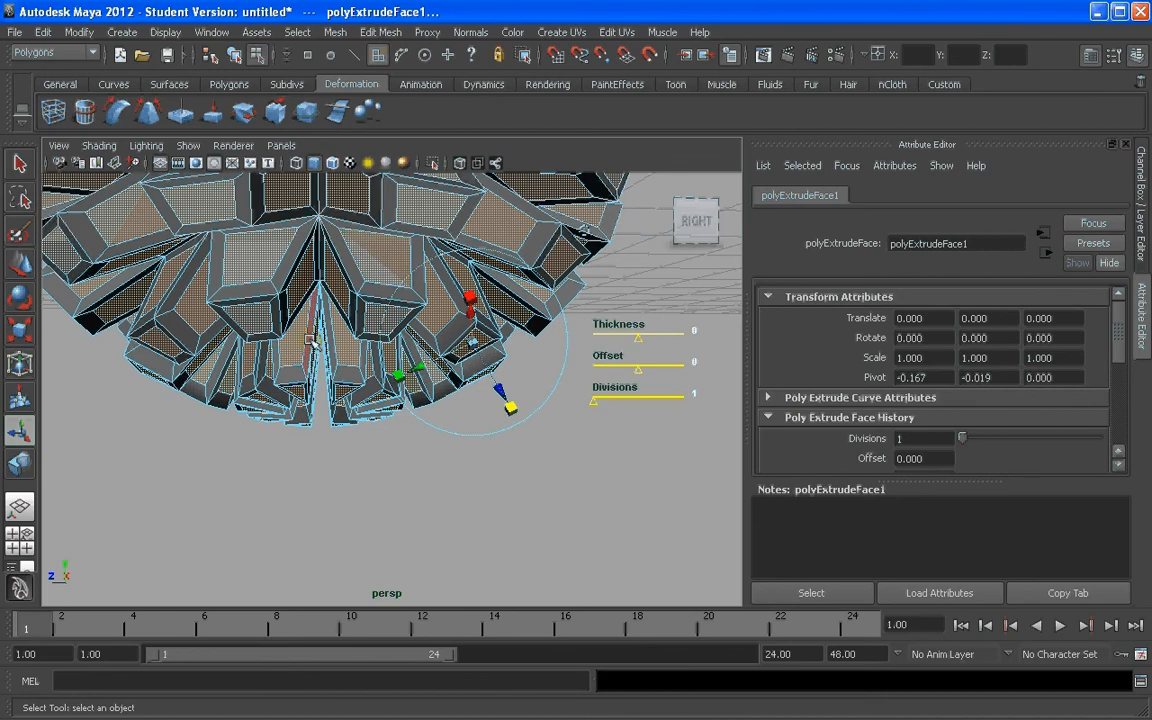
key("Delete")
left_click_drag(321, 347, 390, 336, "alt")
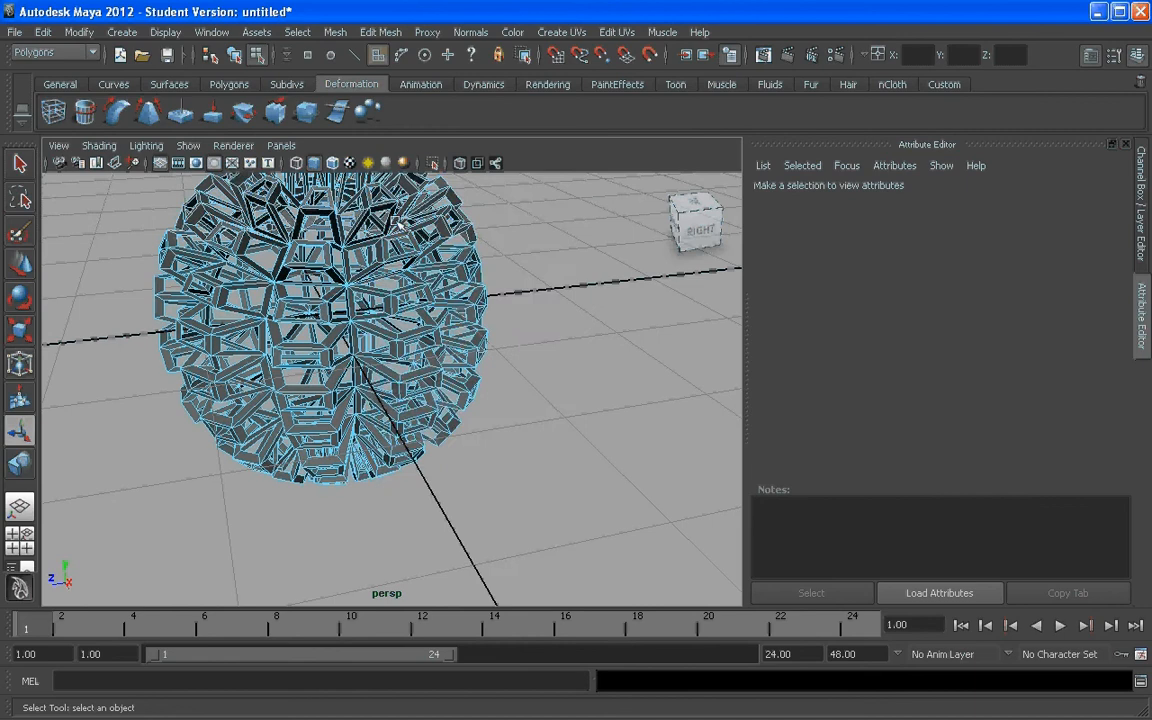
- Turn on Keep Faces Together and select all remaining faces of the perforated sphere
left_click(380, 32)
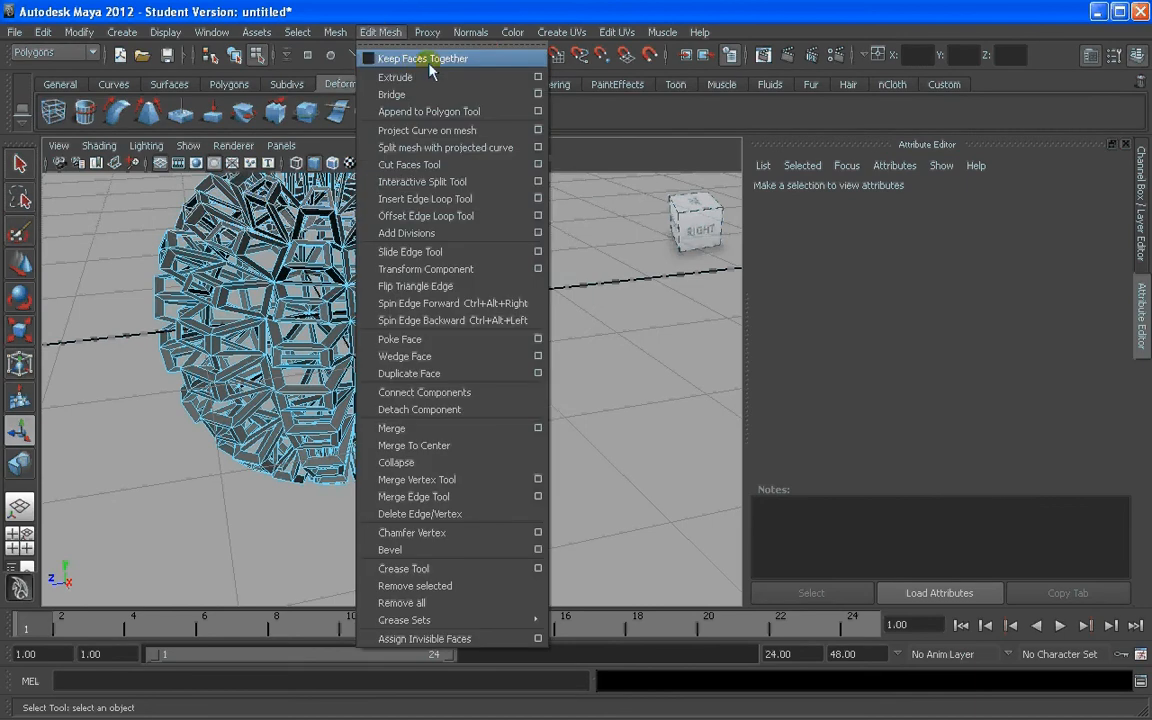
left_click(372, 58)
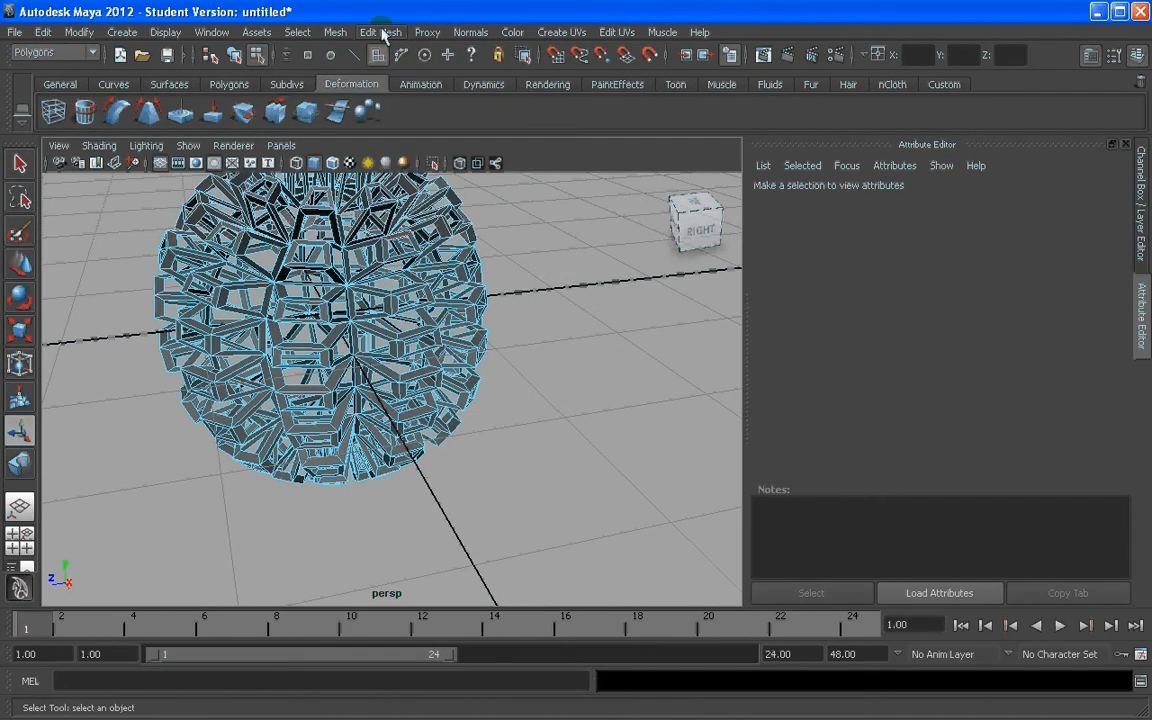
left_click(381, 32)
left_click(381, 32)
middle_click_drag(514, 340, 514, 400, "alt")
scroll(514, 400, "down", 5)
right_click_drag(319, 342, 319, 298)
left_click_drag(218, 261, 574, 557)
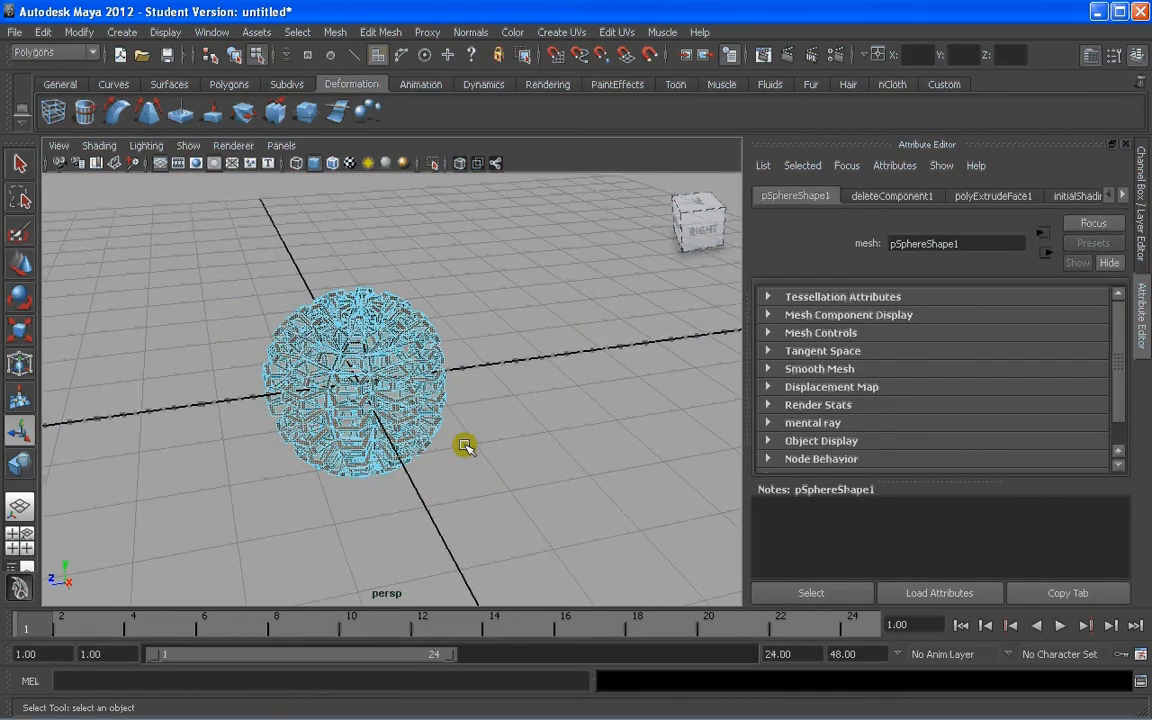
- Extrude the selected faces slightly along their normals to give the perforated shell some thickness
left_click_drag(465, 445, 370, 393, "alt")
scroll(372, 388, "up", 3)
right_click_drag(371, 382, 372, 422, "shift")
middle_click_drag(435, 489, 447, 365, "alt")
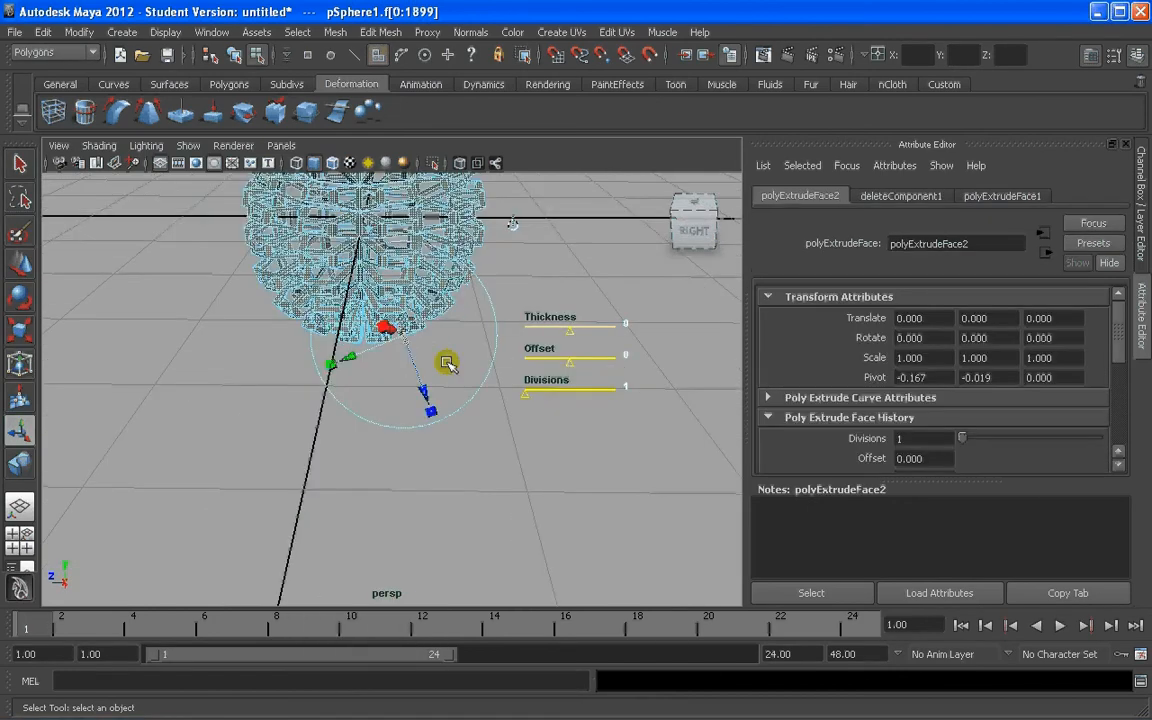
scroll(444, 363, "up", 5)
left_click_drag(442, 360, 411, 336, "alt")
middle_click_drag(466, 310, 472, 382, "alt")
key("super")
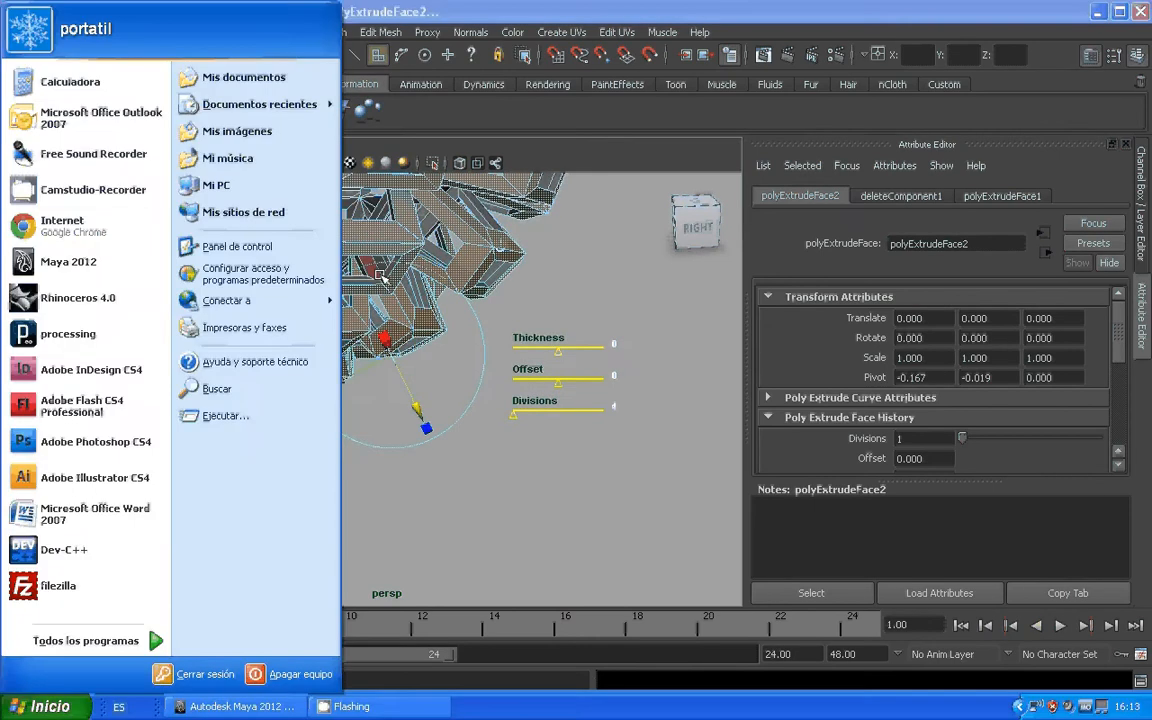
left_click(444, 345)
left_click_drag(440, 332, 398, 285, "alt")
middle_click_drag(399, 285, 452, 416, "alt")
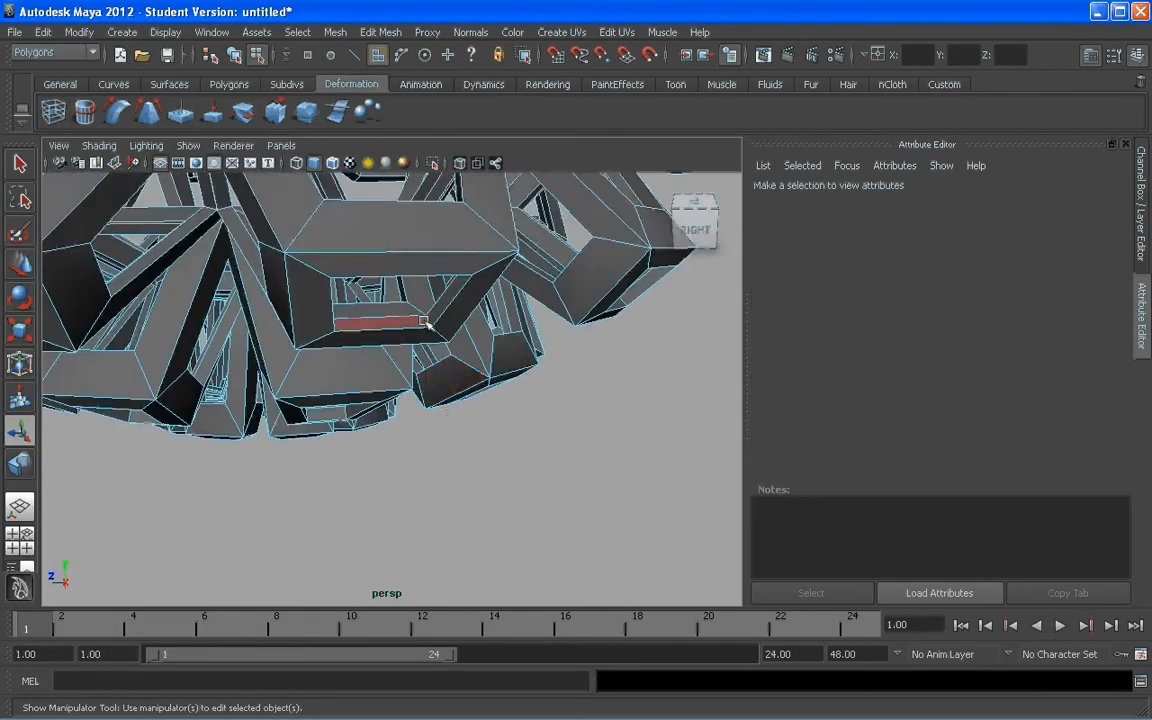
- Return to object mode and deselect the thickened sphere
mouse_move(411, 320)
left_mouse_down("alt")
mouse_move(374, 351)
mouse_move(411, 303)
left_mouse_up("alt")
right_click_drag(411, 303, 480, 270)
left_click(568, 461)
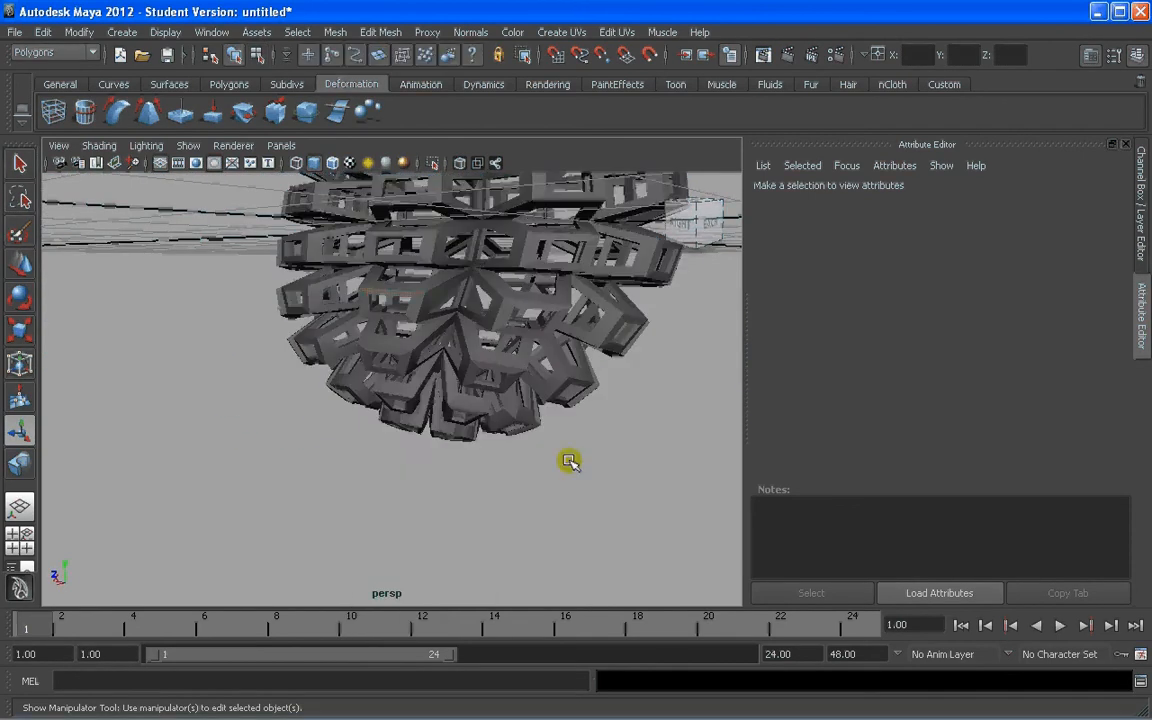
- Examine the thickened perforated sphere from outside and from within its hollow interior
left_click_drag(568, 461, 470, 399, "alt")
middle_click_drag(470, 399, 470, 427, "alt")
left_click_drag(470, 427, 411, 375, "alt")
scroll(411, 375, "up", 8)
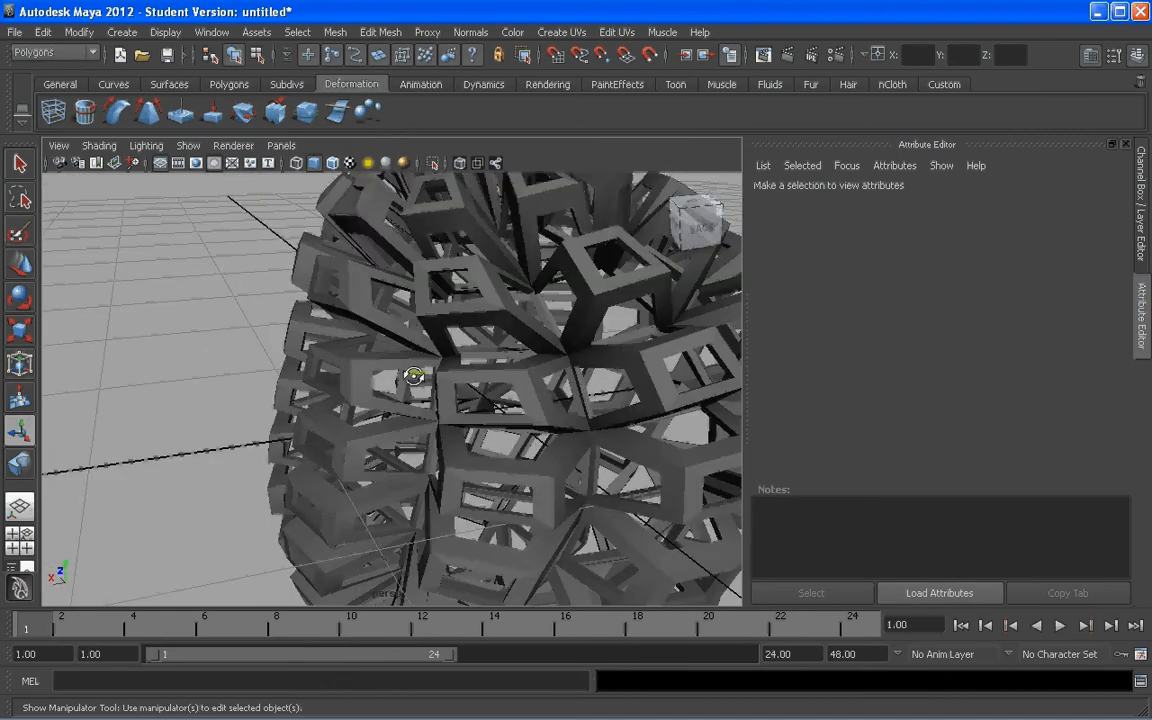
right_click_drag(450, 379, 321, 419, "alt")
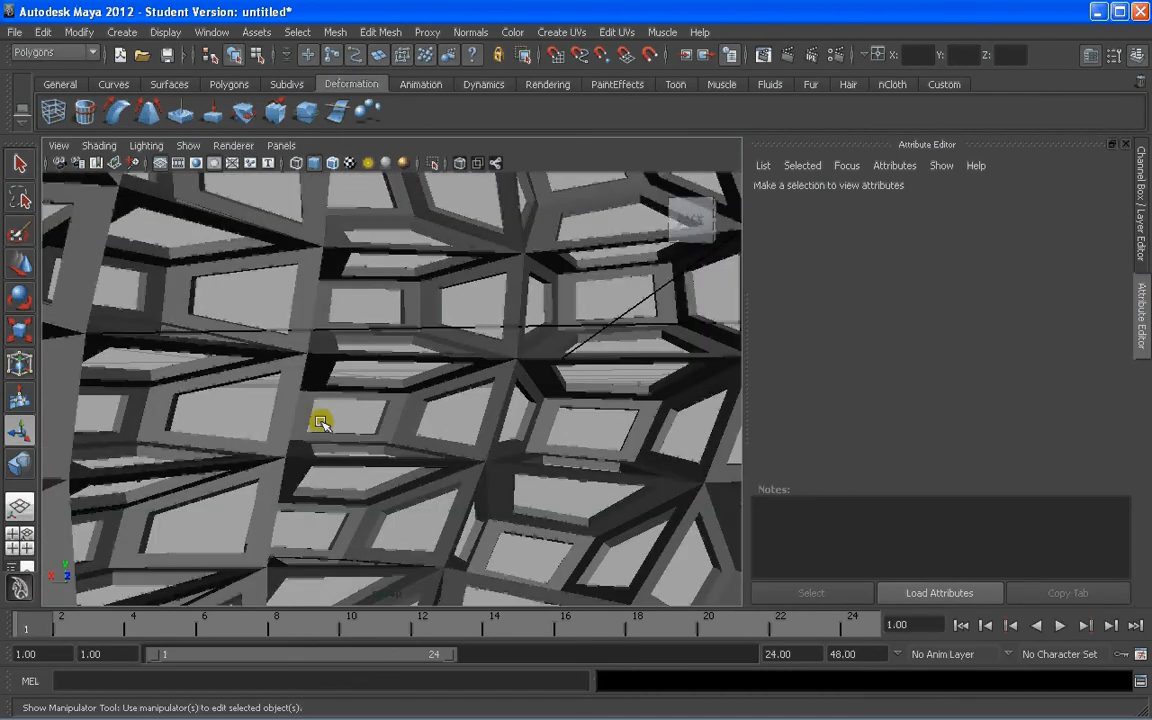
left_click_drag(321, 419, 218, 420, "alt")
middle_click_drag(218, 420, 398, 401, "alt")
right_click_drag(398, 401, 306, 396, "alt")
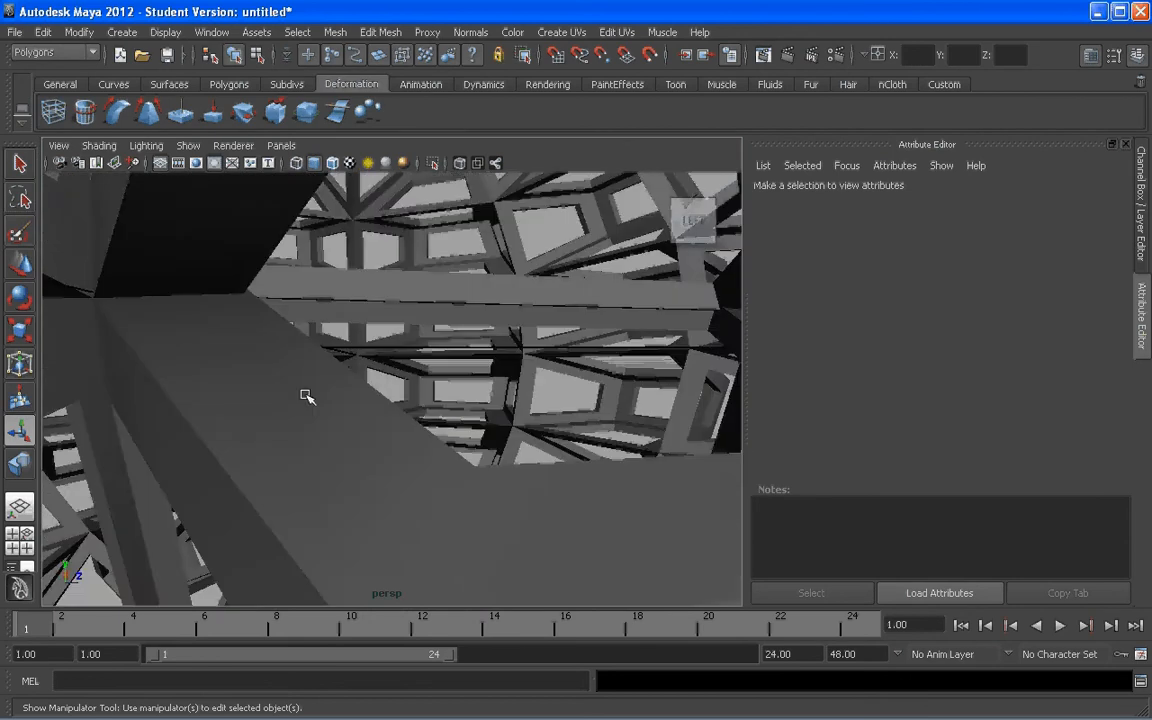
left_click_drag(306, 396, 488, 458, "alt")
scroll(311, 458, "down", 8)
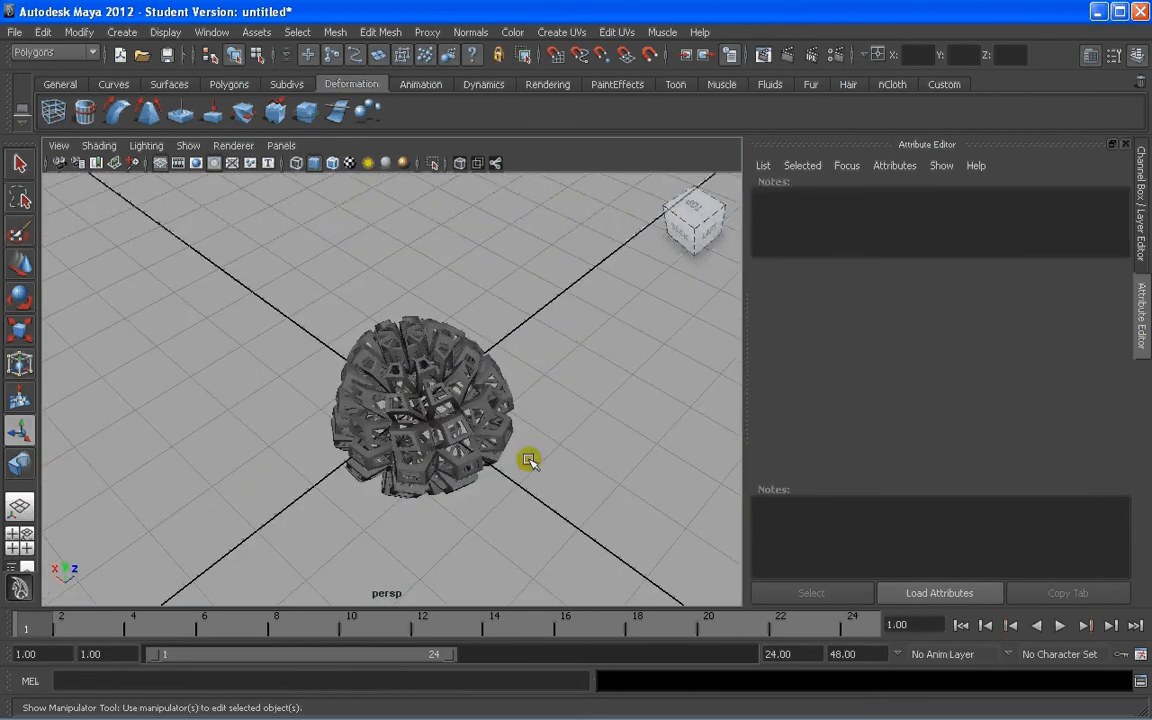
- Show the perforated sphere in smooth mesh preview and deselect it
left_click(524, 456)
key("3")
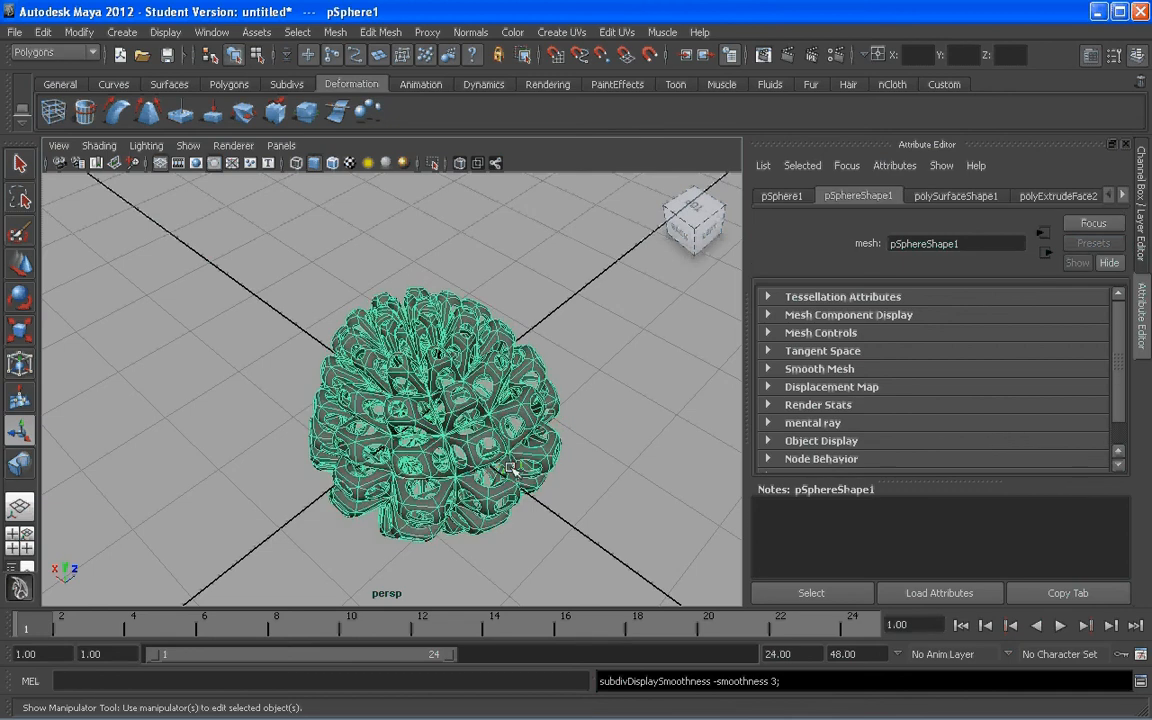
right_click_drag(510, 468, 578, 509, "alt")
left_click(640, 538)
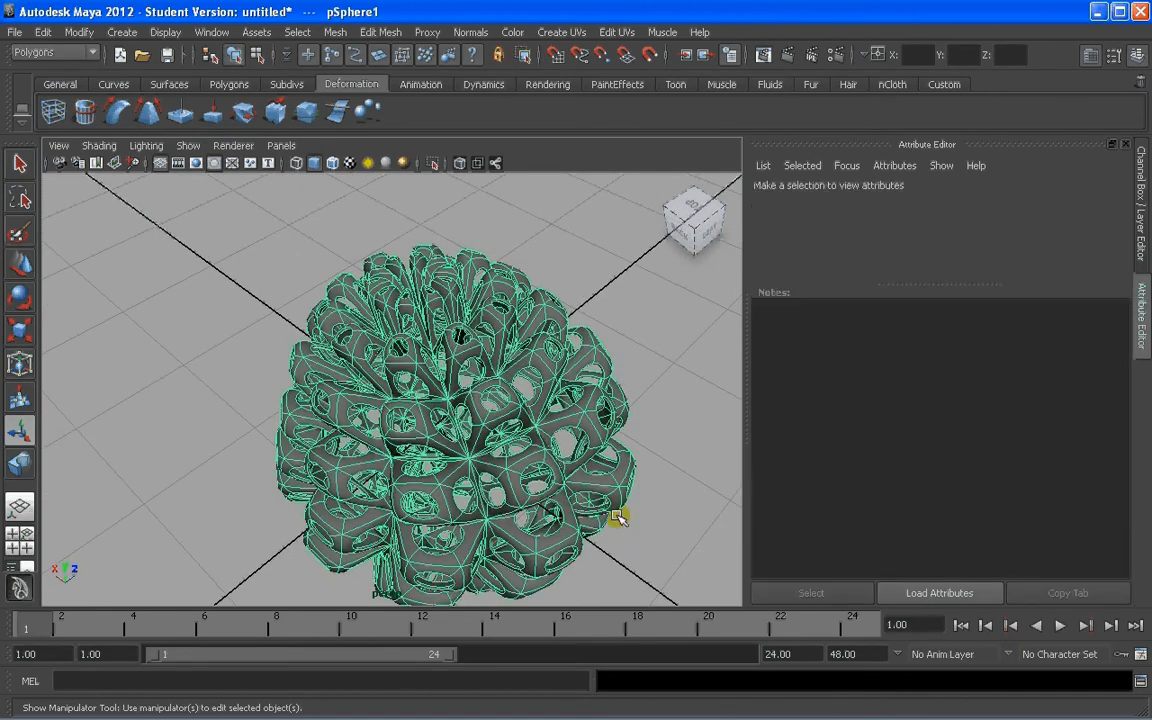
- Examine the smoothed perforated sphere all around, including the rounded openings seen from inside
left_click_drag(565, 485, 255, 316, "alt")
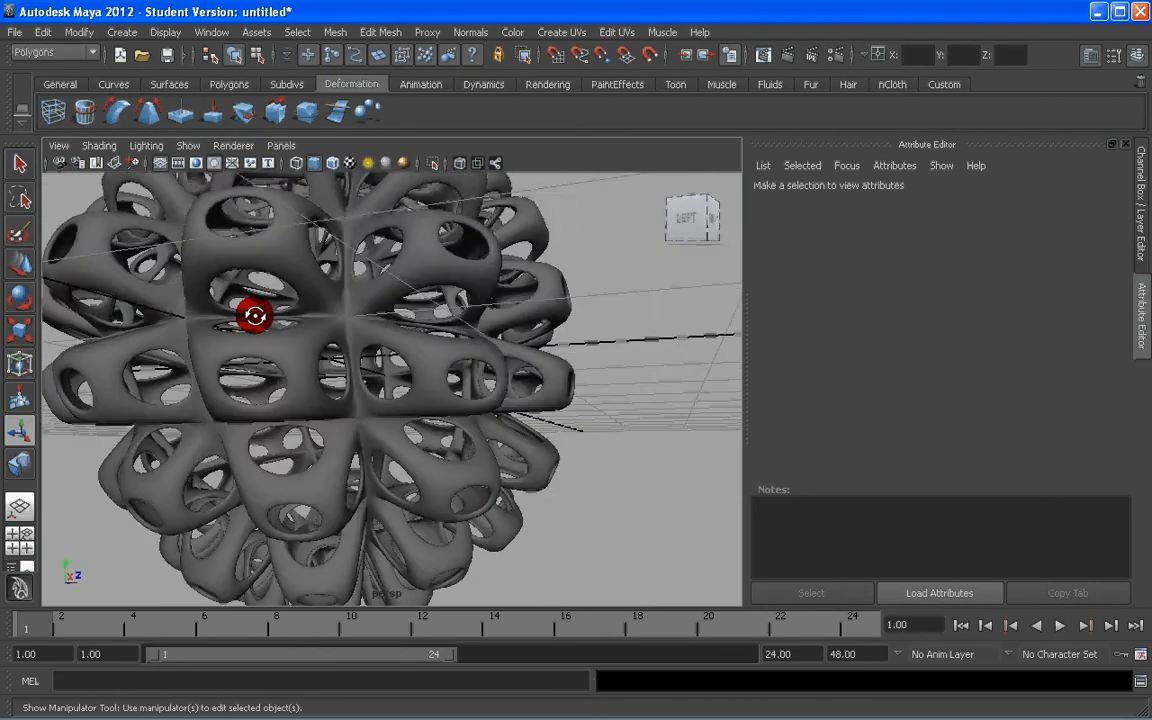
right_click_drag(345, 415, 280, 375, "alt")
left_click_drag(280, 375, 176, 362, "alt")
right_click_drag(330, 370, 348, 370, "alt")
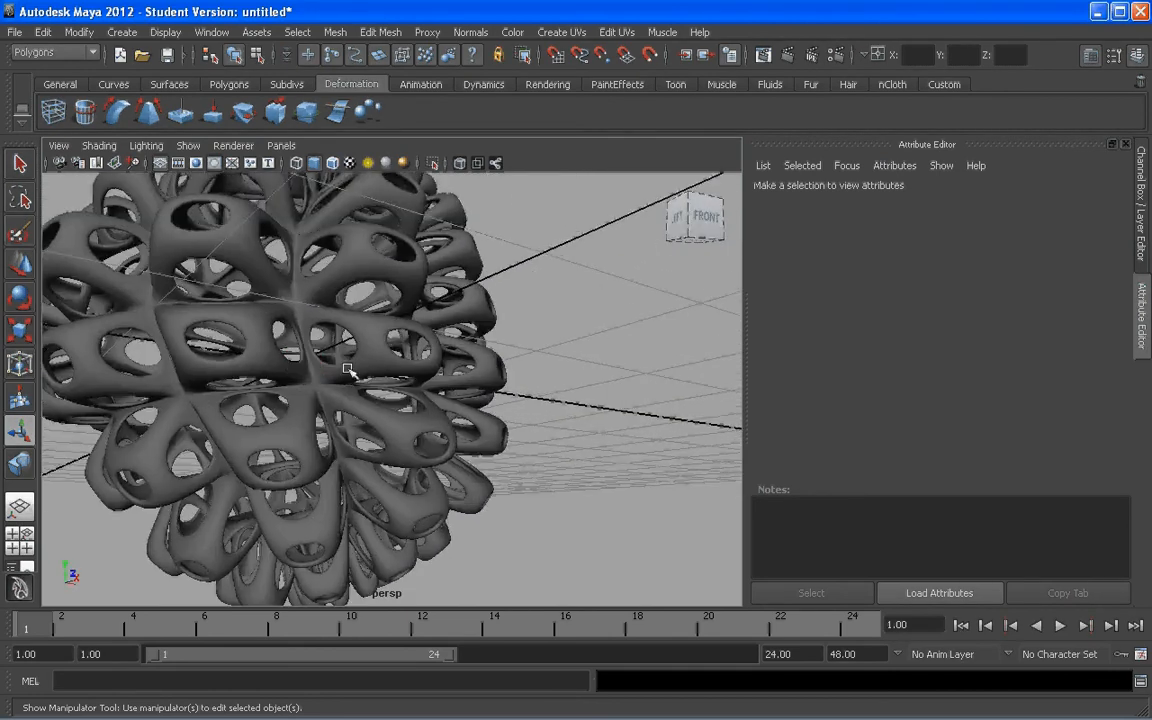
left_click_drag(348, 370, 350, 332, "alt")
scroll(347, 328, "up", 6)
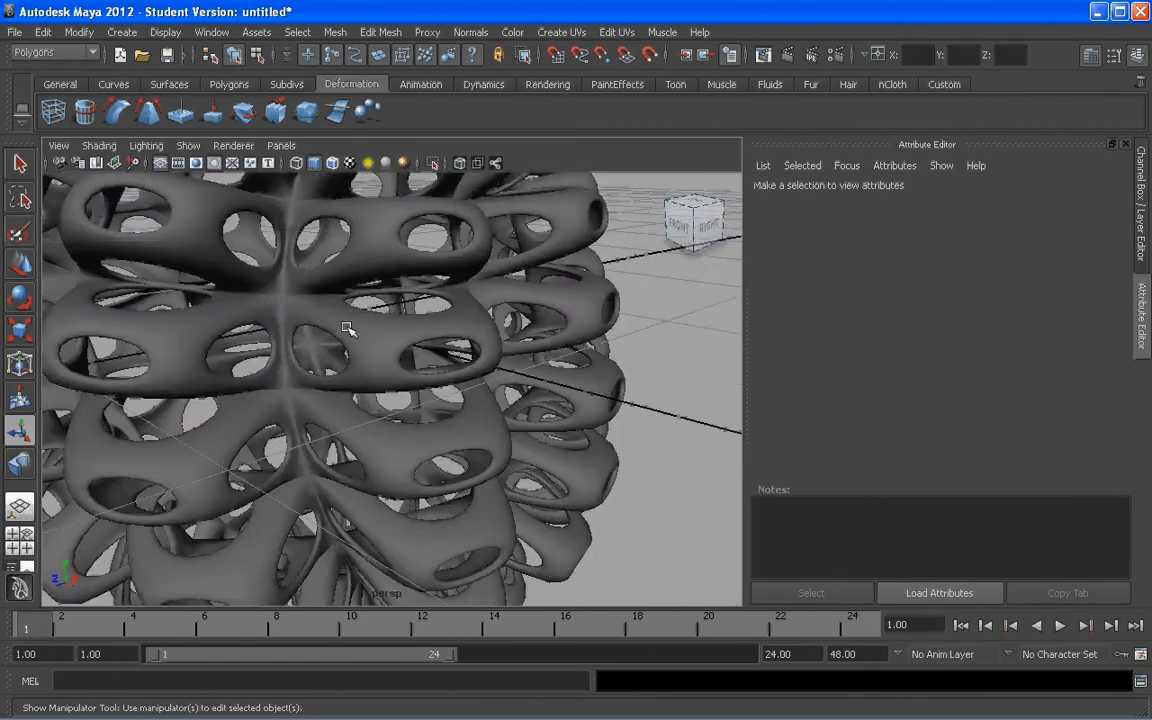
scroll(312, 330, "up", 4)
middle_click_drag(301, 329, 514, 350, "alt")
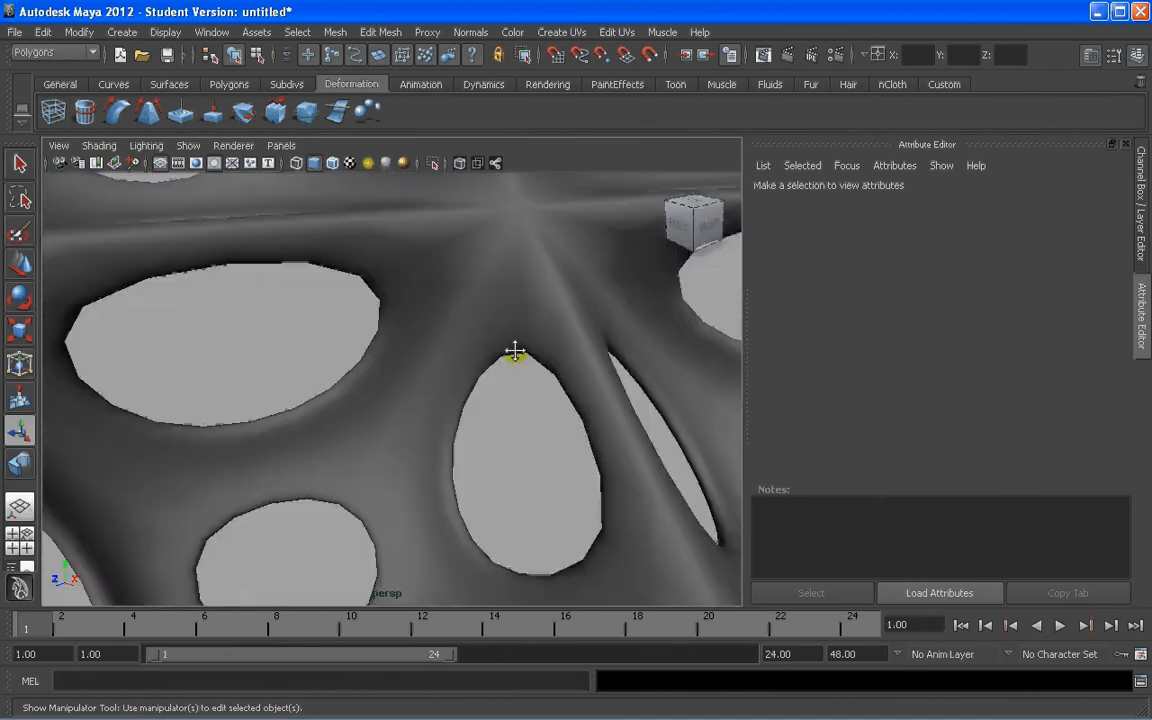
left_click_drag(514, 350, 303, 373, "alt")
scroll(417, 353, "down", 5)
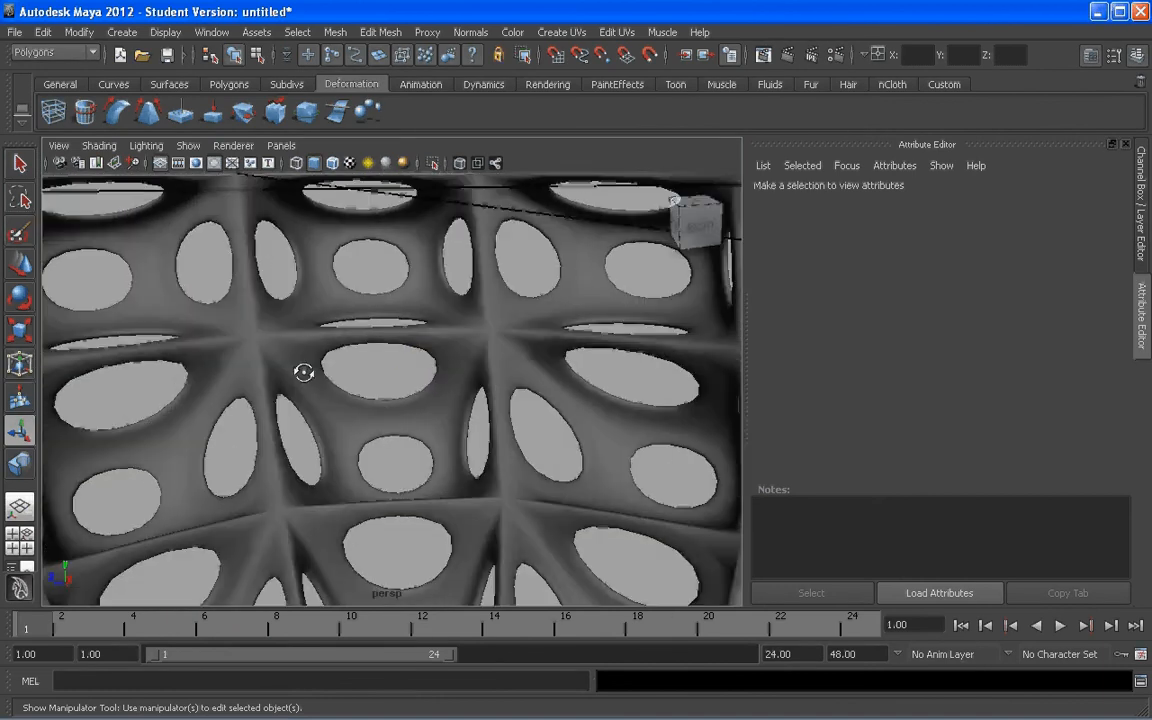
middle_click_drag(303, 373, 469, 369, "alt")
scroll(345, 262, "up", 3)
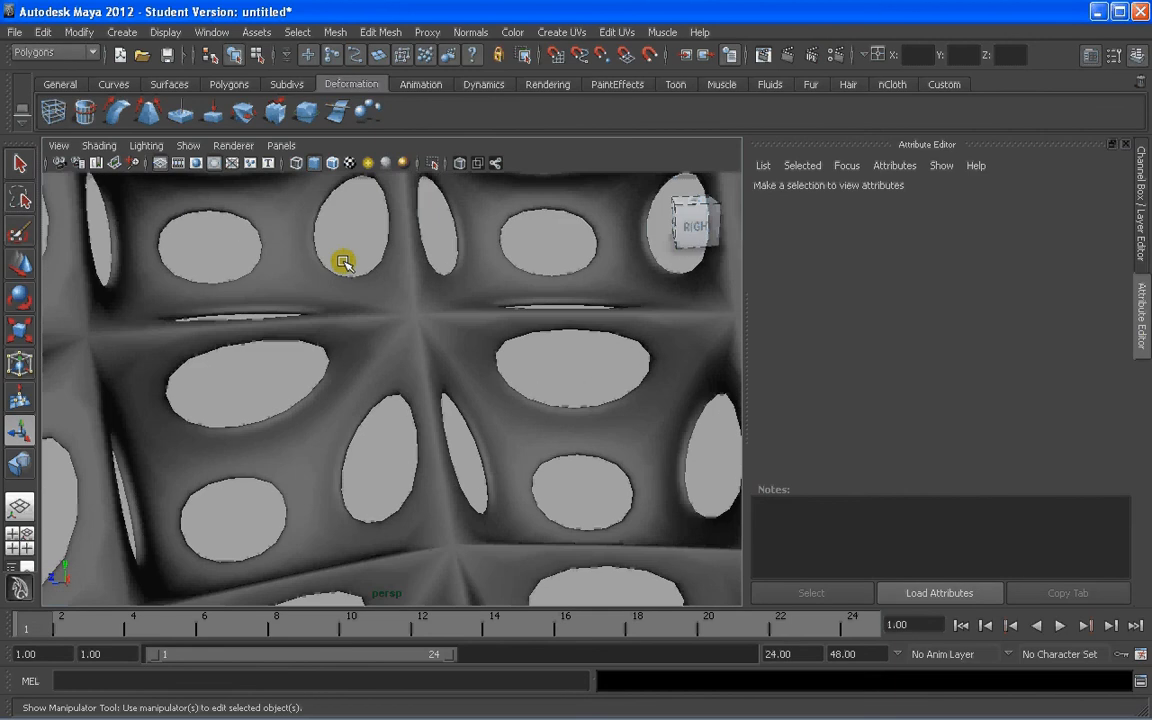
- Select the perforated sphere and set its smooth mesh Preview Division Levels to 3
left_click(385, 232)
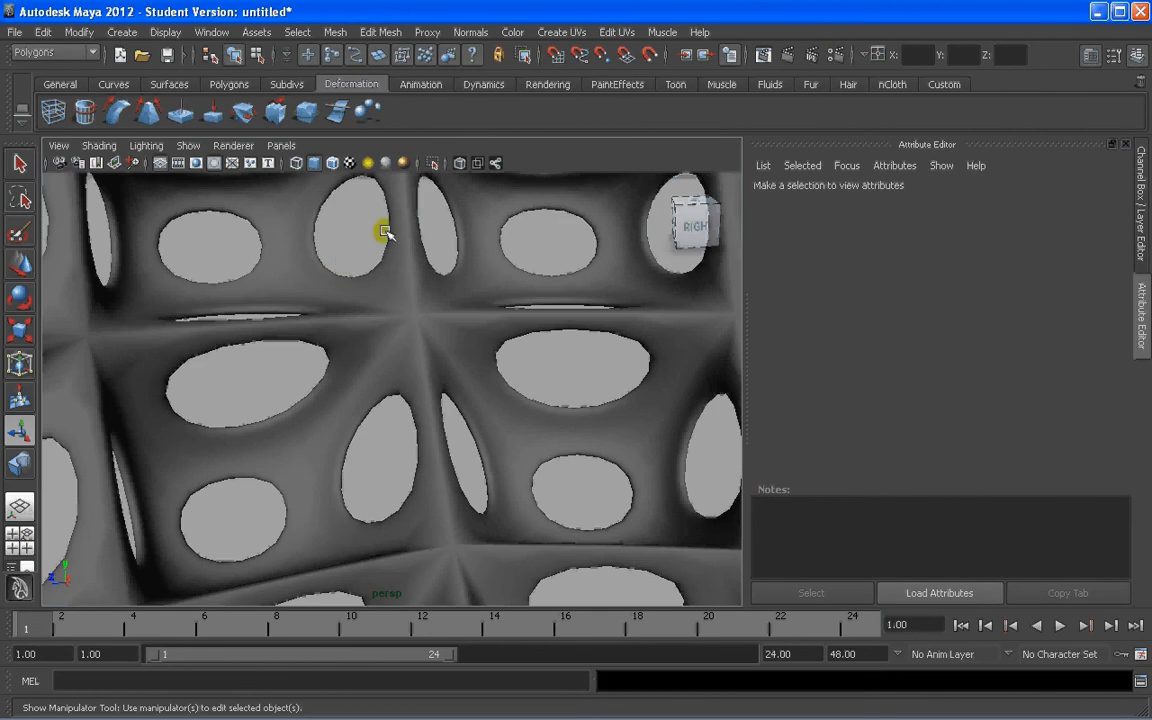
left_click(394, 314)
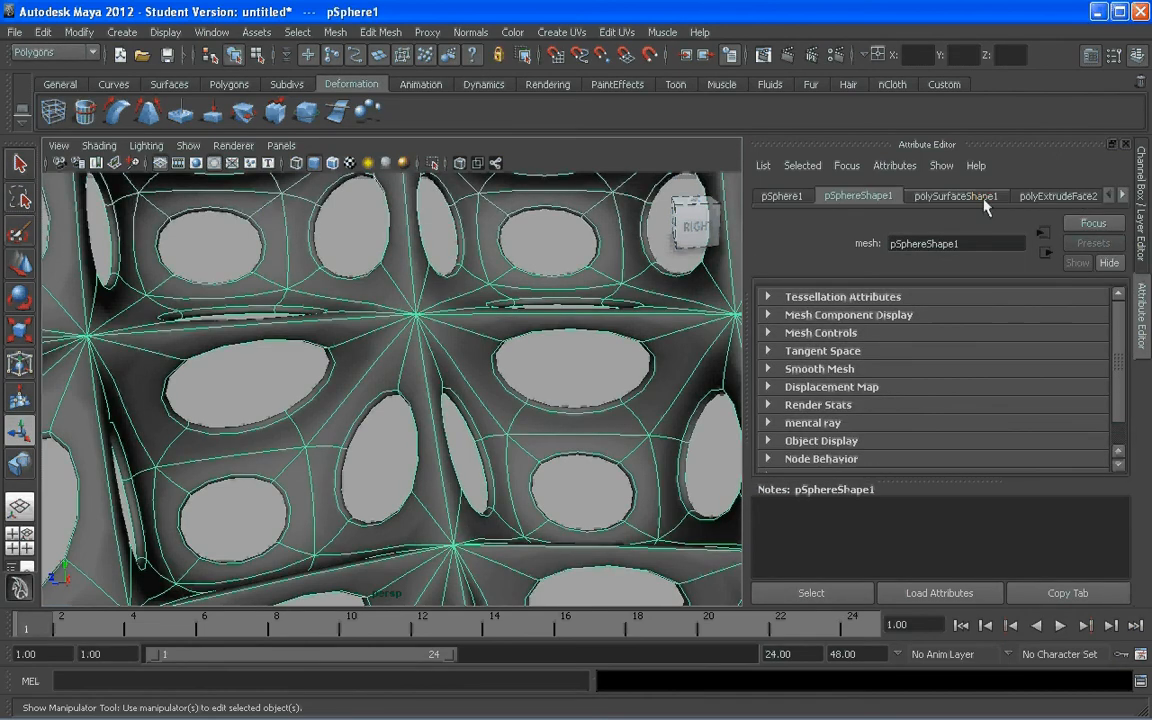
left_click(1124, 197)
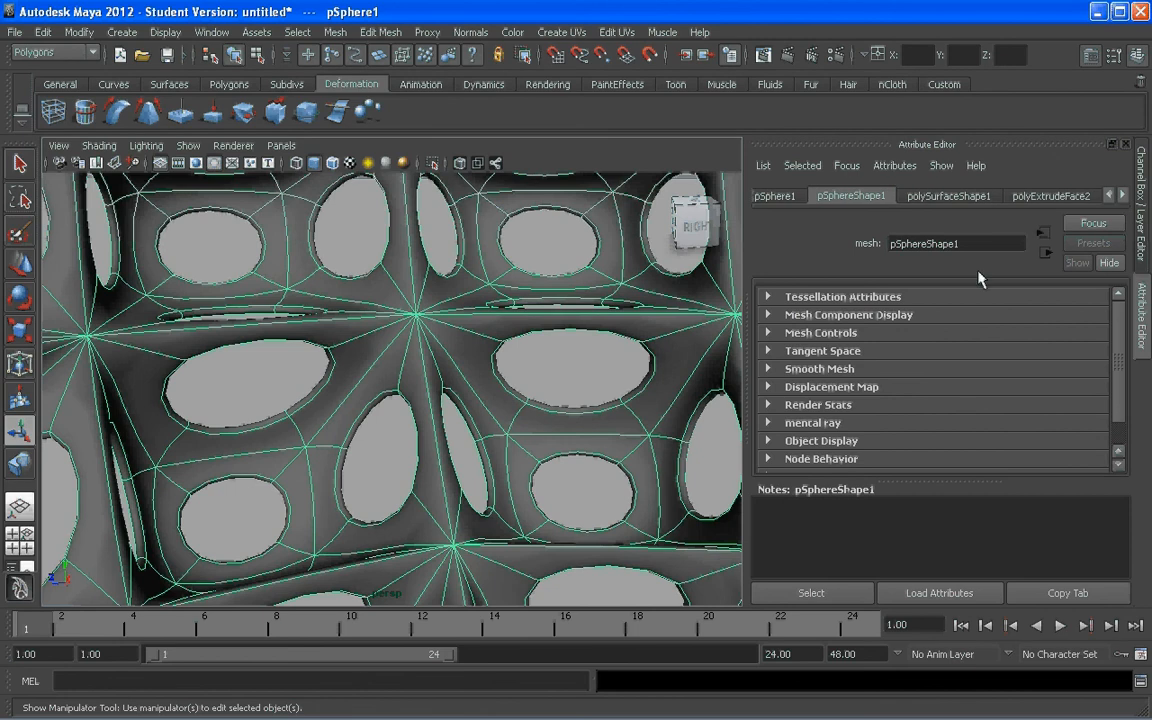
left_click(815, 369)
scroll(995, 436, "down", 4)
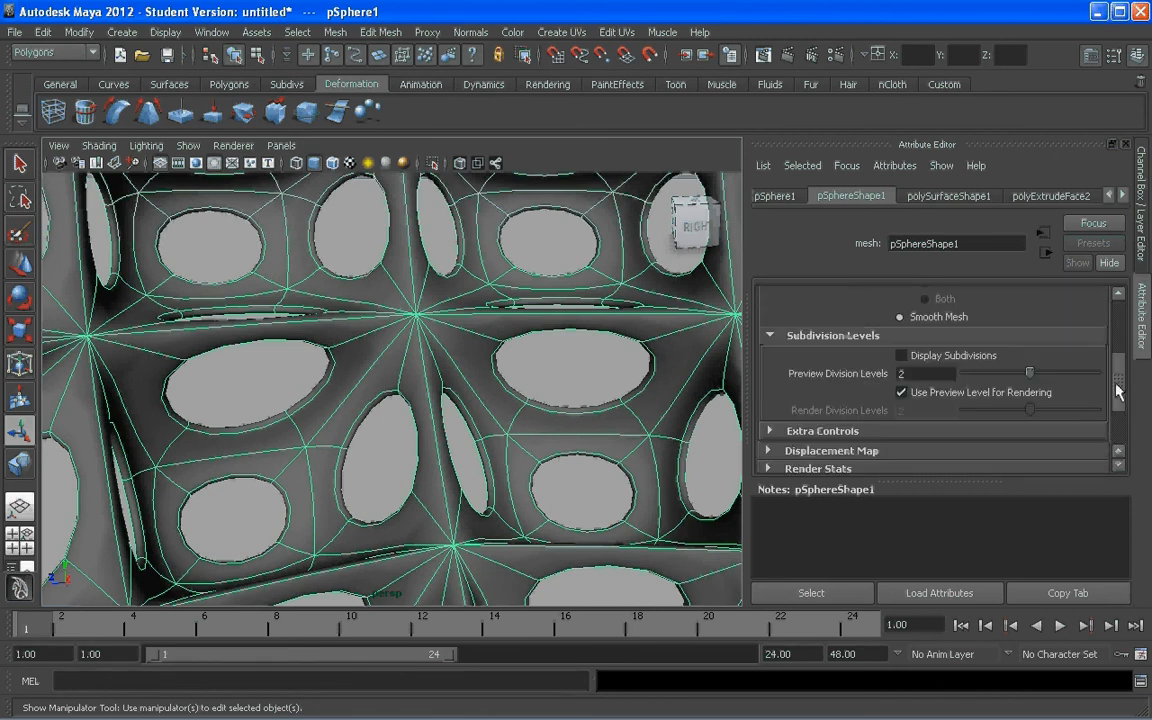
left_click_drag(1033, 377, 1052, 380)
left_click(634, 364)
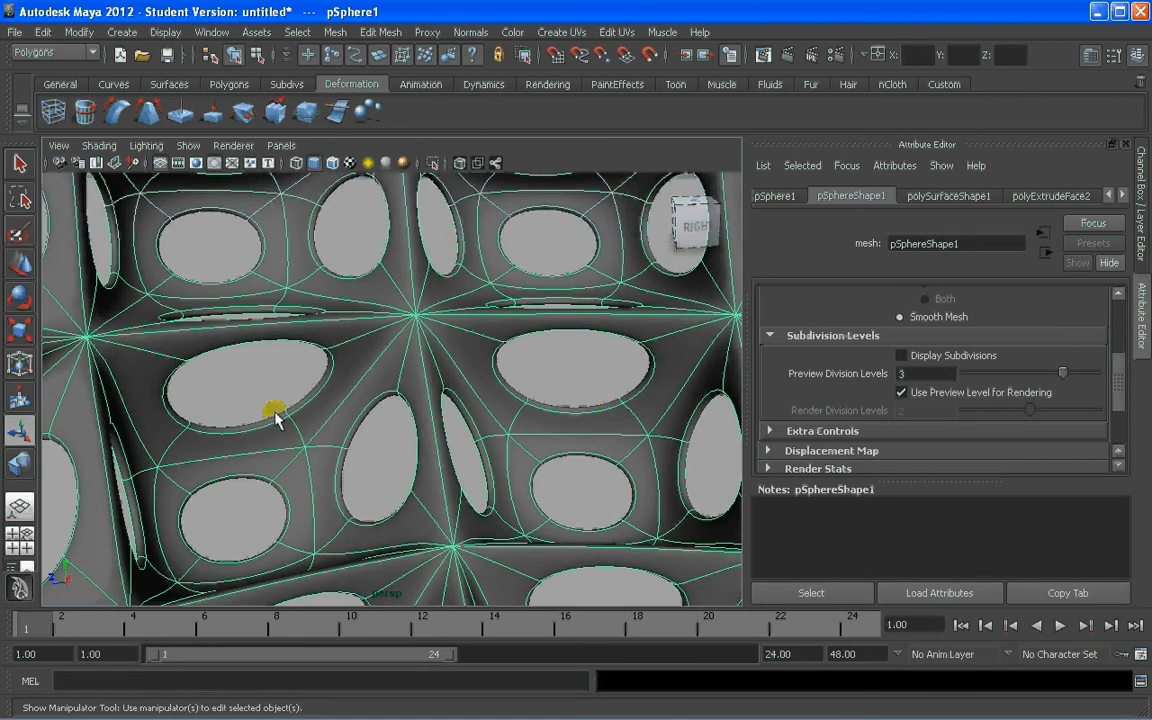
- Examine the whole perforated sphere and its openings at the higher smoothing level
scroll(395, 377, "down", 10)
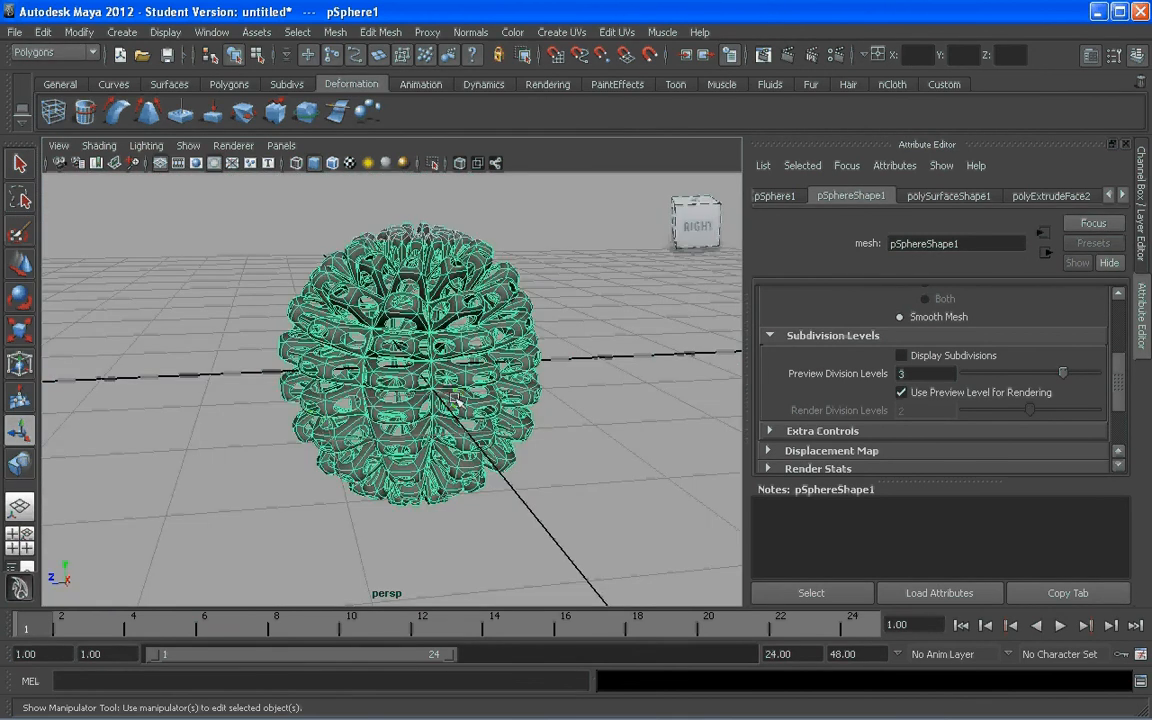
scroll(455, 400, "down", 5)
left_click_drag(455, 400, 422, 376, "alt")
scroll(387, 378, "up", 8)
scroll(387, 379, "up", 4)
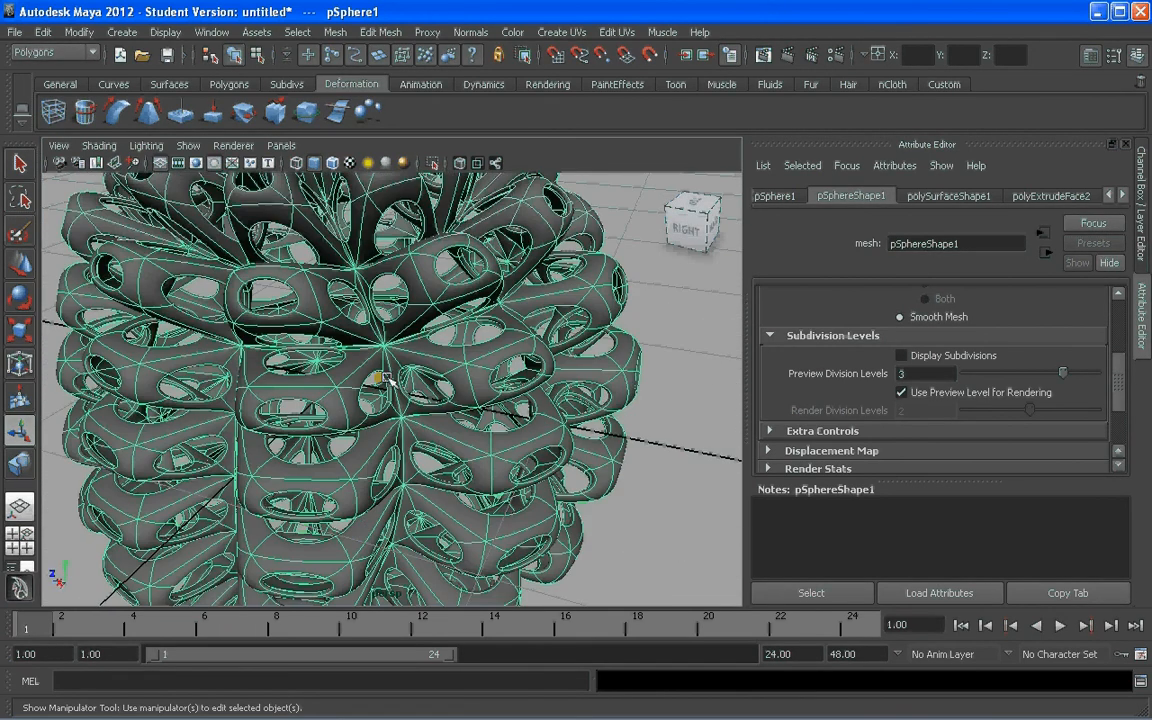